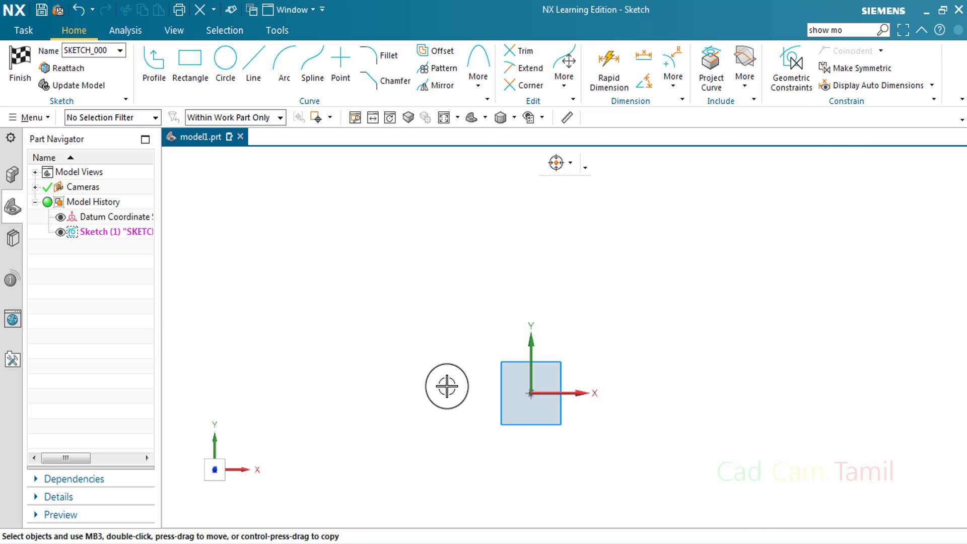
Step: Draw a circle by center and diameter, about 4040 in diameter, up and left of the sketch origin
left_click(220, 66)
left_click(348, 316)
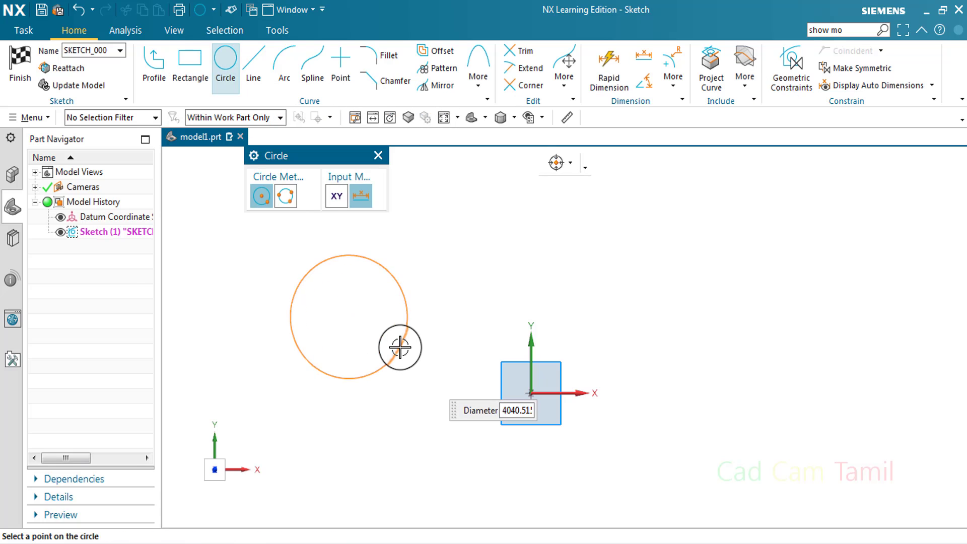
left_click(398, 346)
left_click(375, 166)
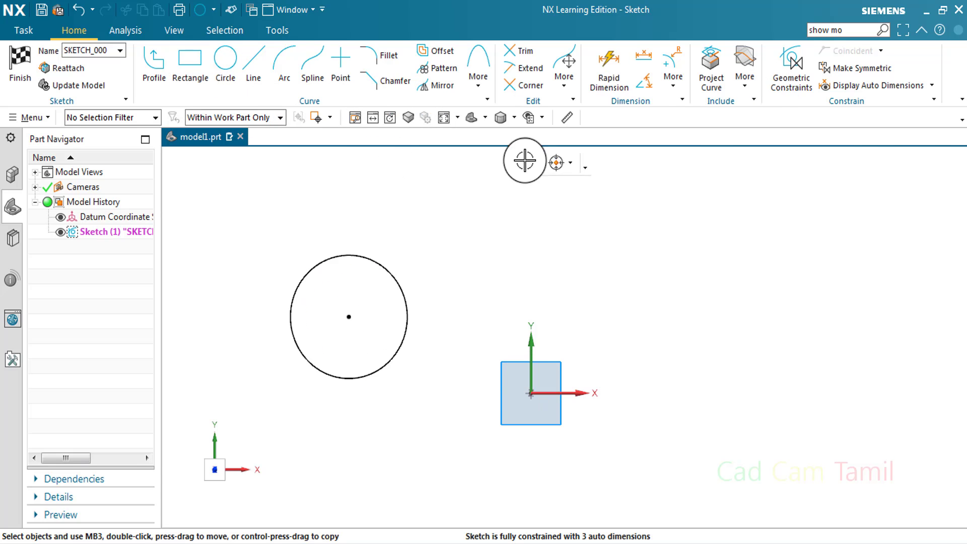
Step: With auto dimensions temporarily displayed, move the circle's two location dimensions clear of the geometry and enlarge its diameter to about 5722
left_click(878, 91)
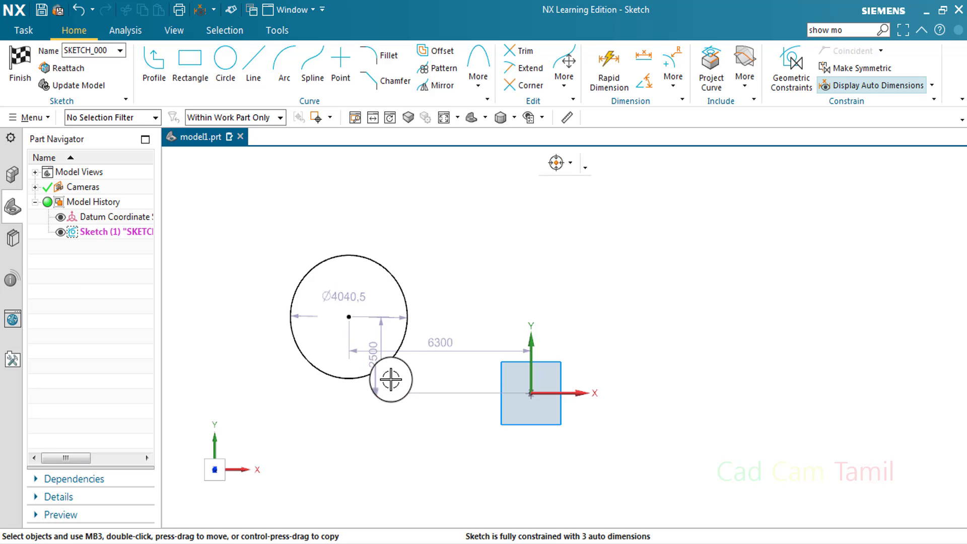
left_click_drag(438, 375, 619, 303)
left_click_drag(440, 342, 455, 448)
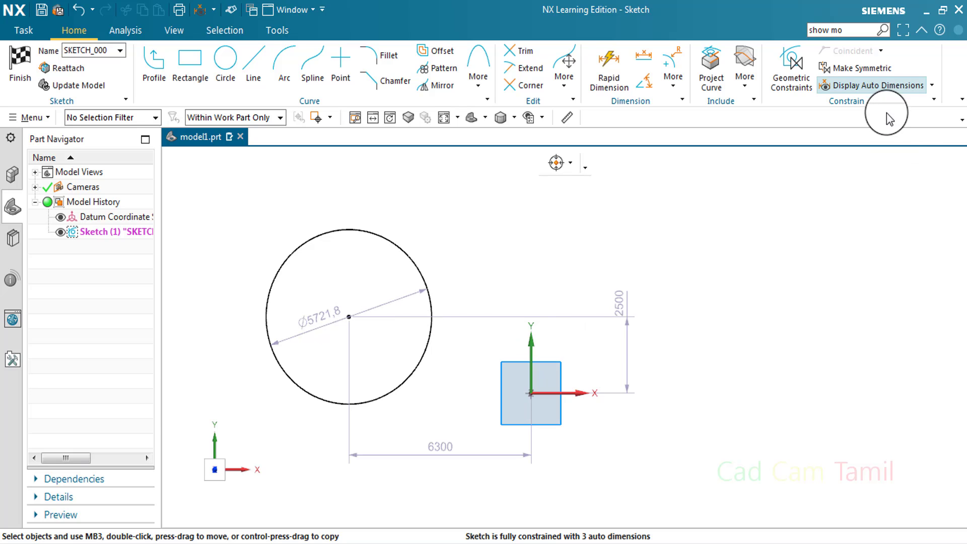
left_click(888, 86)
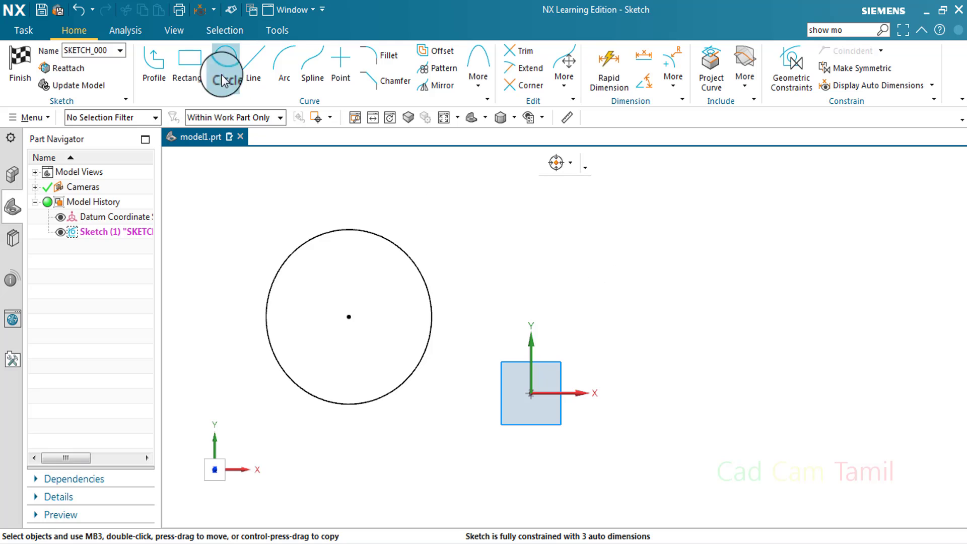
Step: Draw a horizontal rectangle by two opposite corners up and right of the sketch origin
left_click(190, 63)
left_click(681, 253)
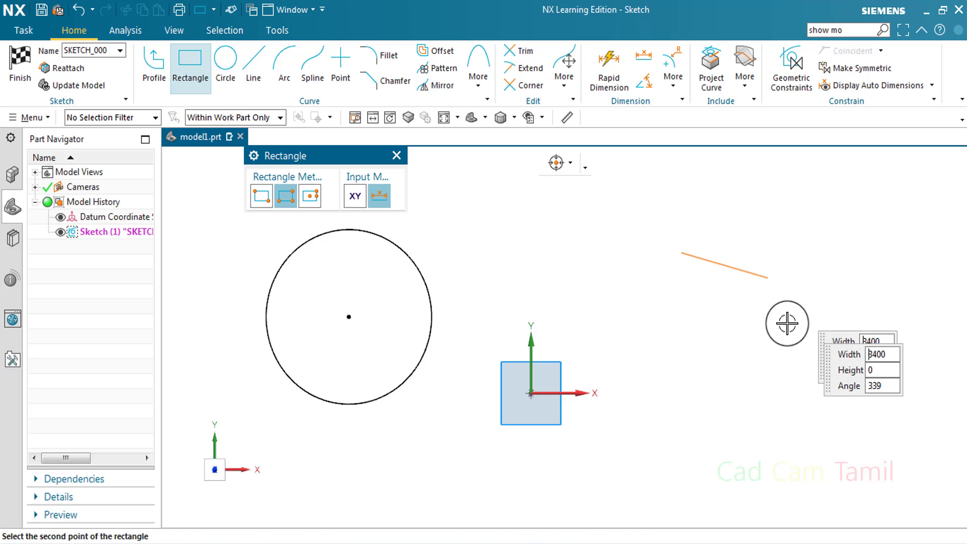
left_click(261, 196)
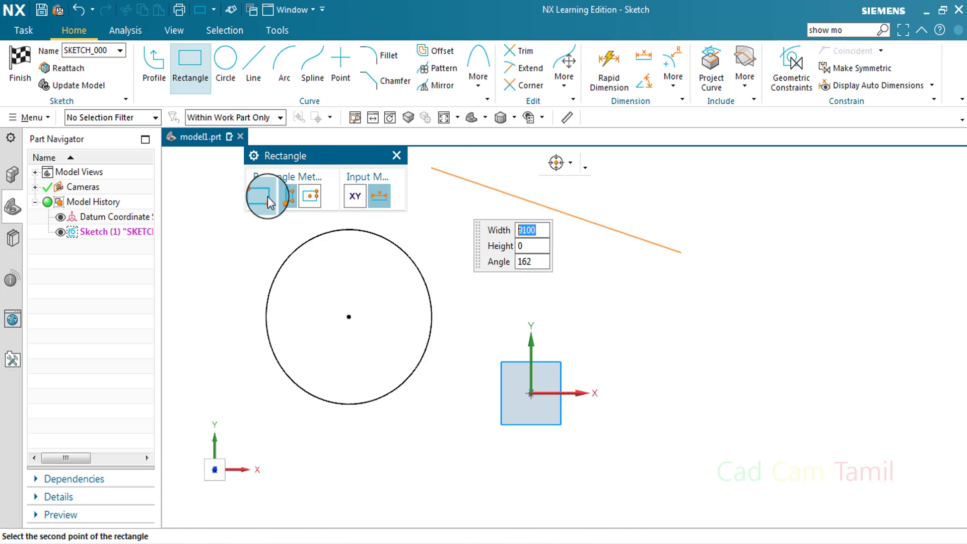
left_click(800, 317)
left_click(396, 155)
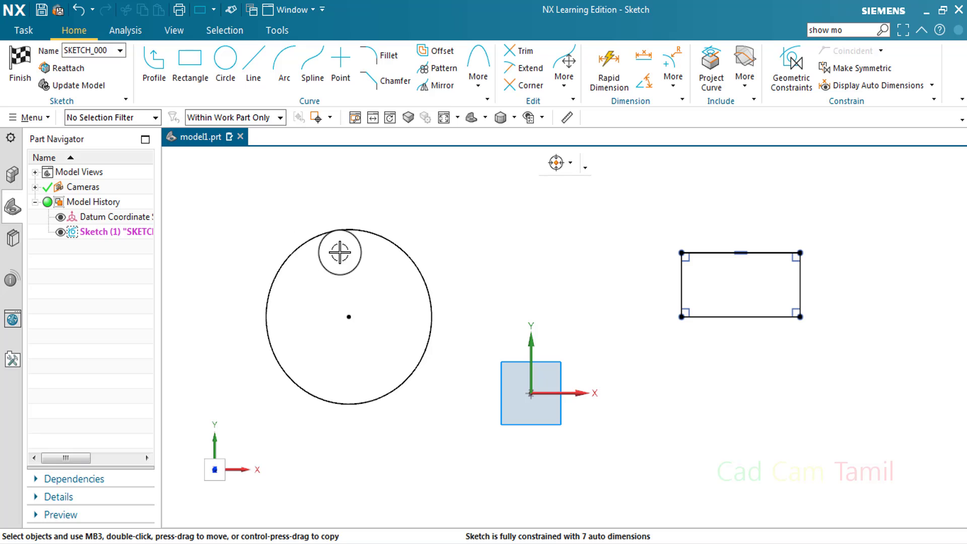
Step: Finish the sketch and examine the "Use the new solver and UI for sketching" entry in Feature Toggles without changing it
left_click(28, 71)
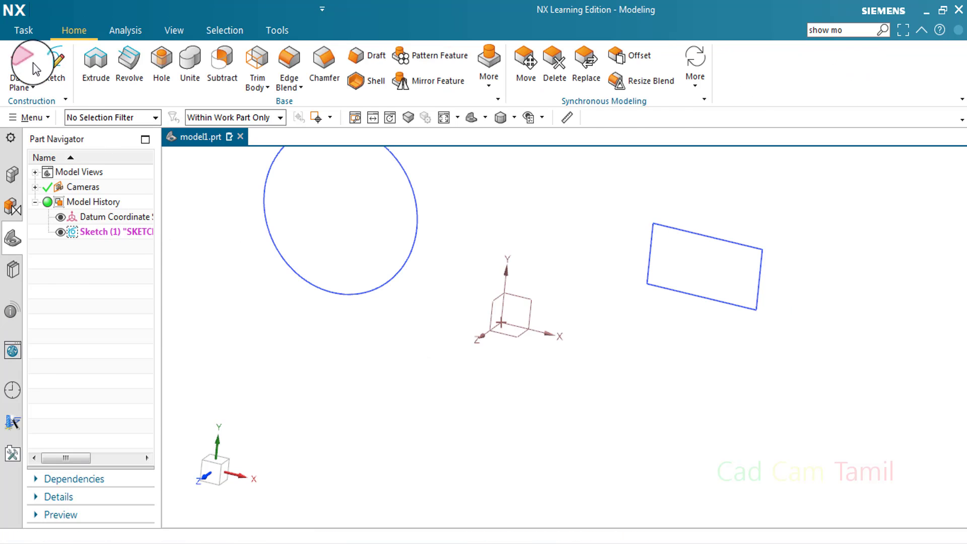
left_click(21, 30)
mouse_move(89, 267)
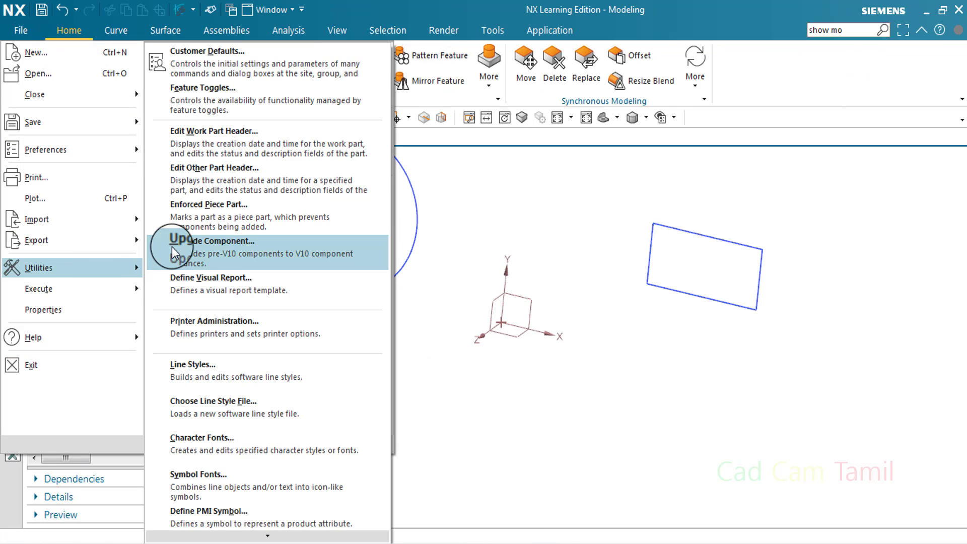
left_click(212, 98)
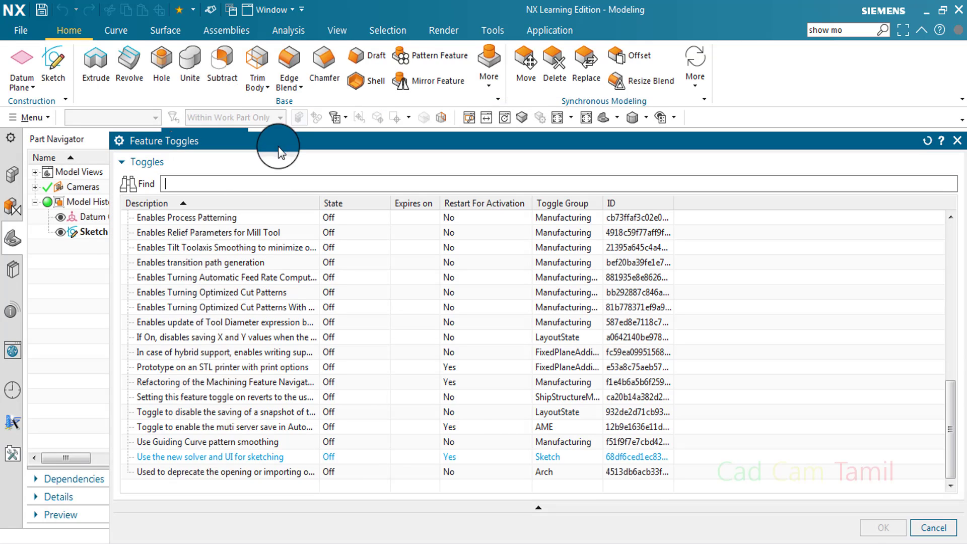
left_click_drag(285, 141, 223, 62)
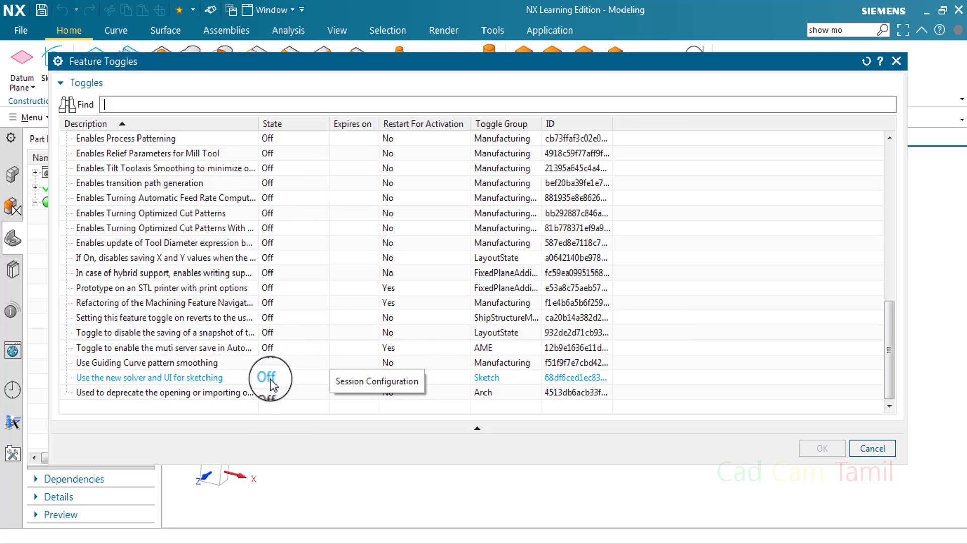
left_click(271, 379)
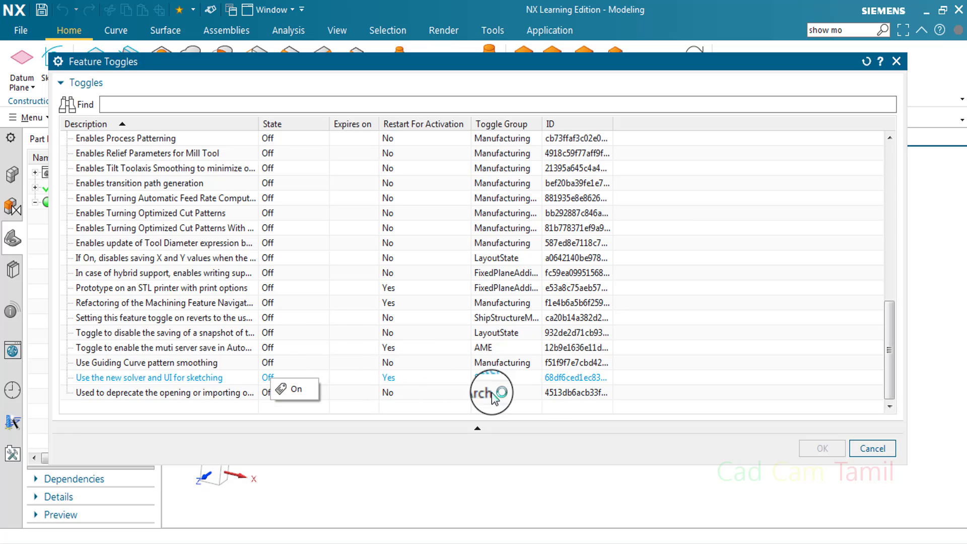
left_click(896, 61)
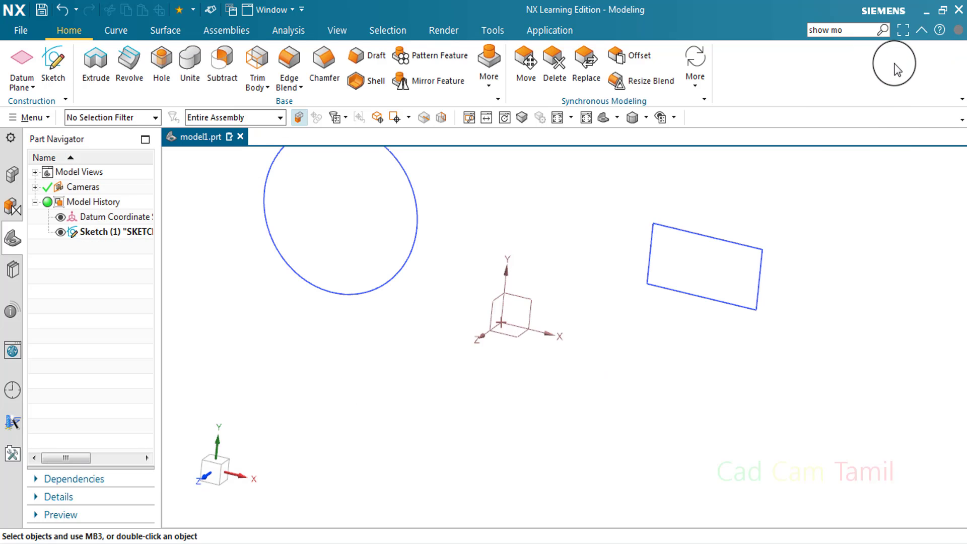
Step: Reopen the circle and rectangle sketch for editing and search the Command Finder for "show mo"
left_click(416, 227)
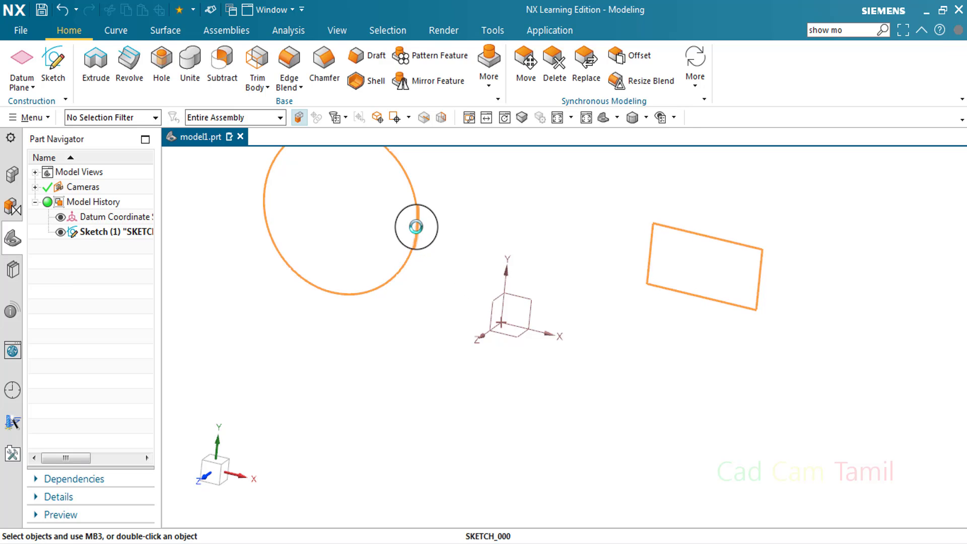
double_click(416, 227)
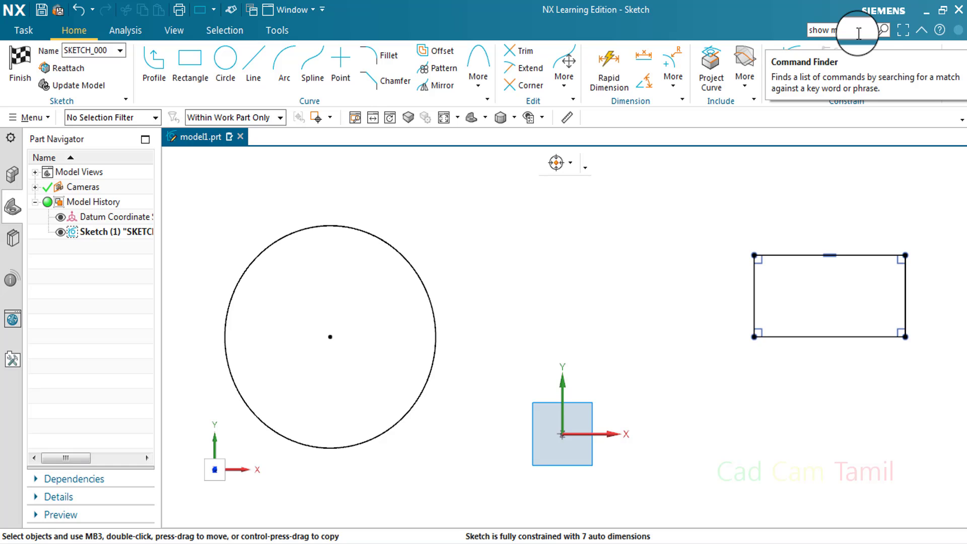
key("Return")
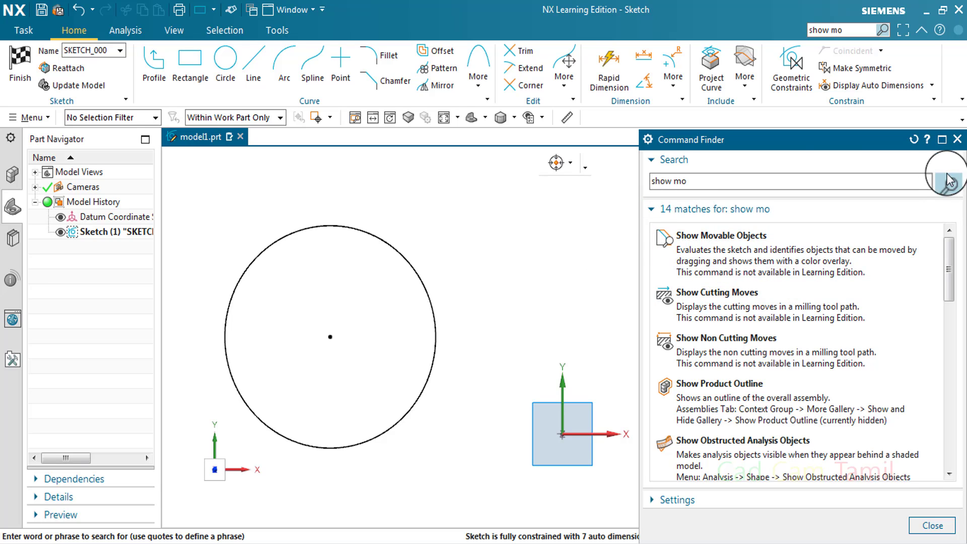
left_click(957, 138)
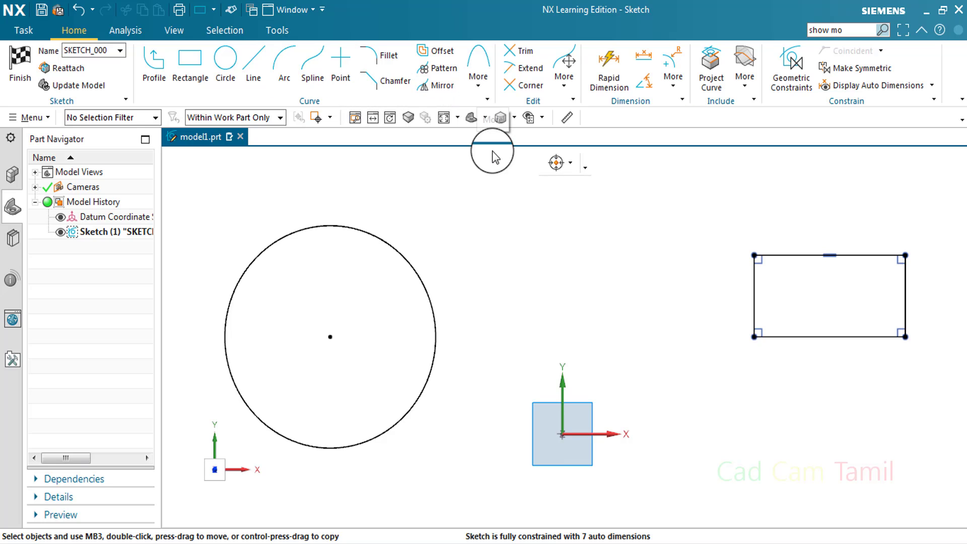
Step: Delete the circle and the whole rectangle from the sketch
right_click(421, 281)
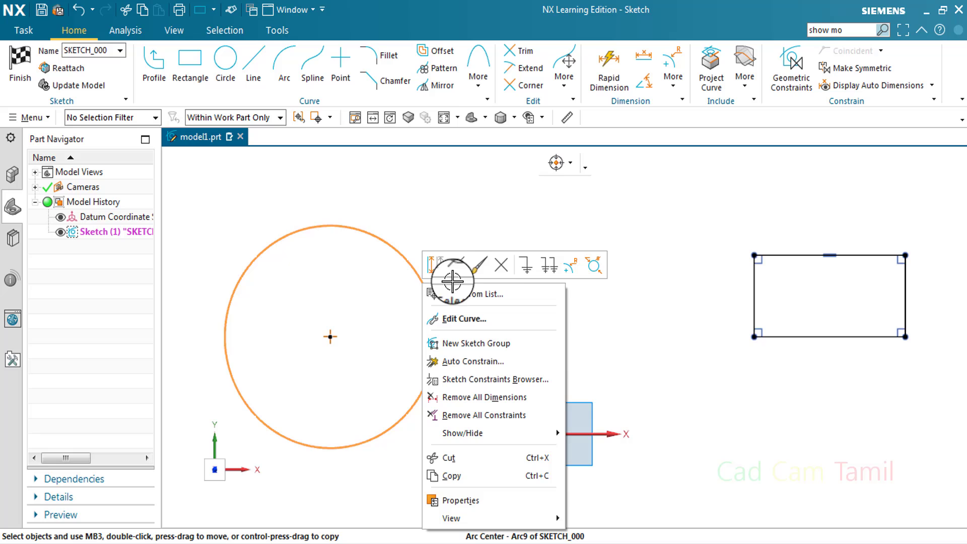
left_click(500, 265)
left_click_drag(724, 225, 941, 384)
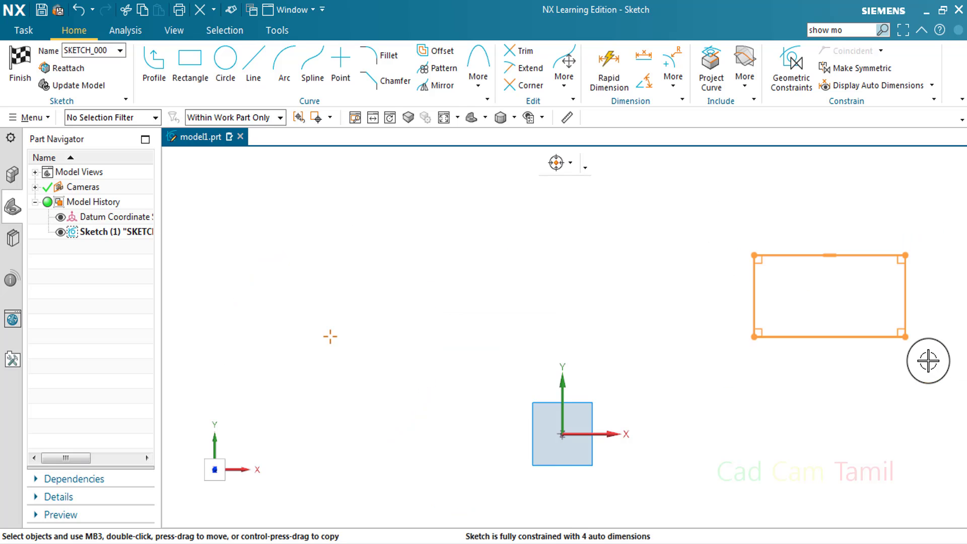
key("Delete")
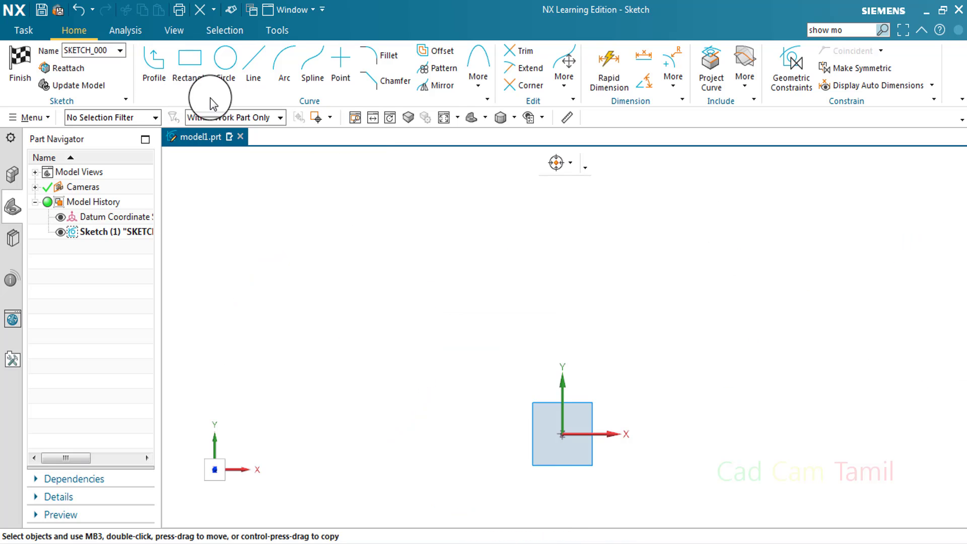
scroll(542, 289, "down", 3)
scroll(514, 362, "up", 2)
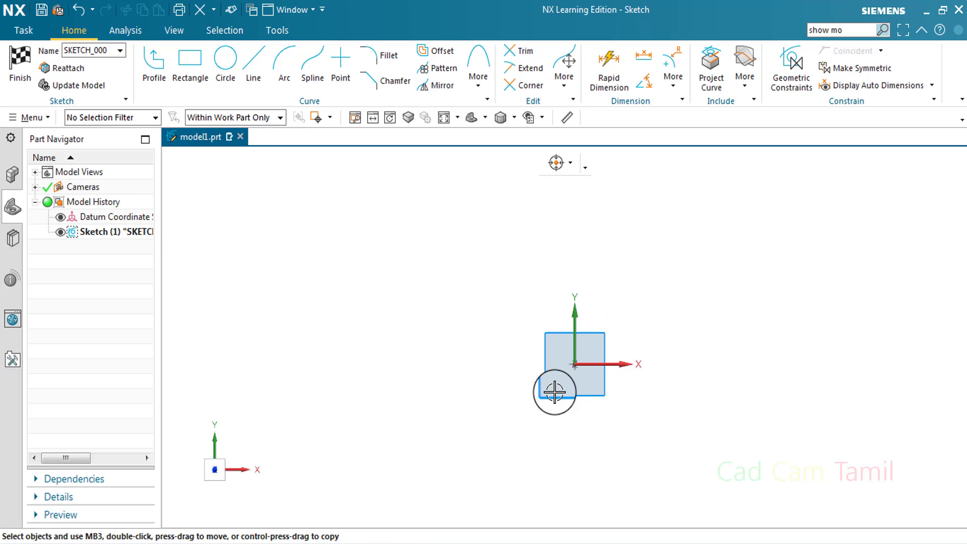
scroll(520, 376, "down", 3)
scroll(509, 435, "up", 4)
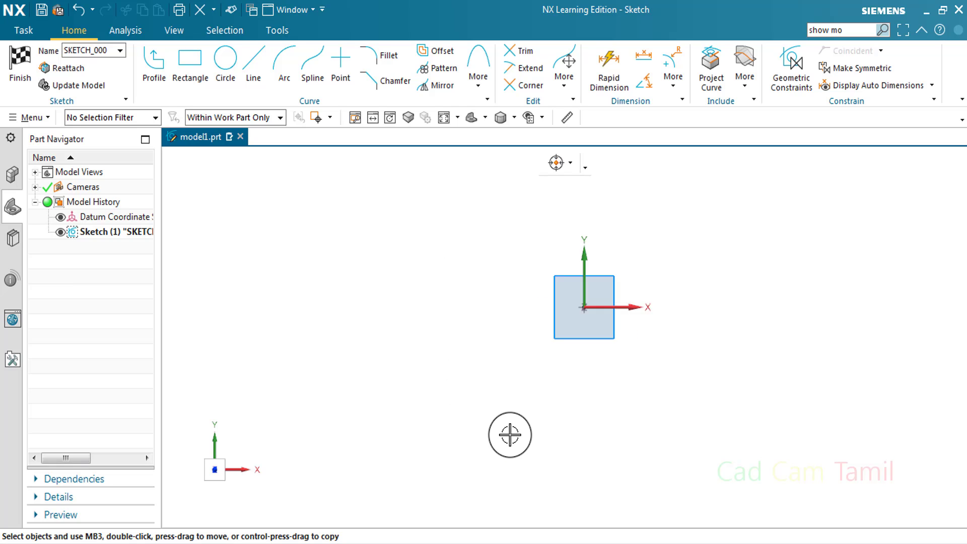
scroll(510, 432, "down", 2)
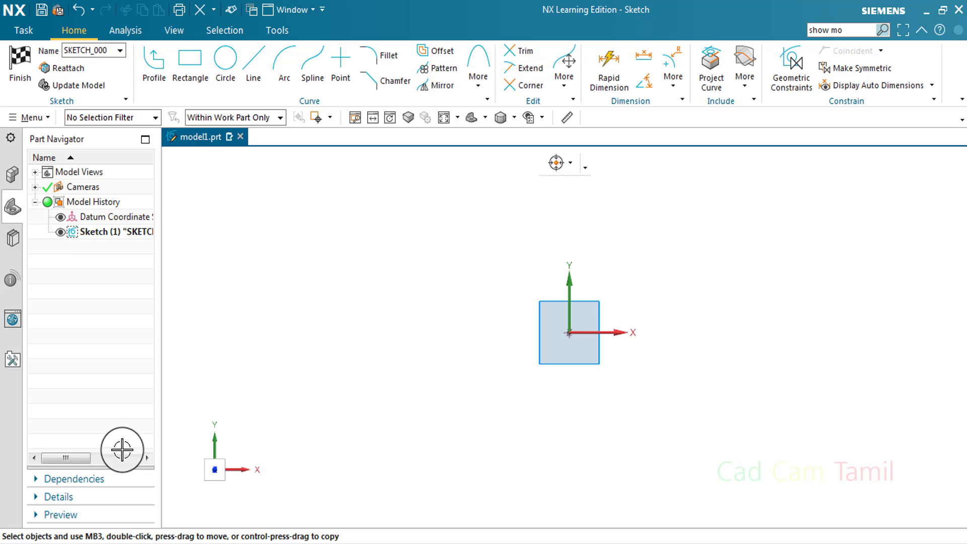
Step: Use Profile to draw five connected lines from the origin: right about 9100, down, left, down, and left about 5700 to directly beneath the origin
left_click(154, 79)
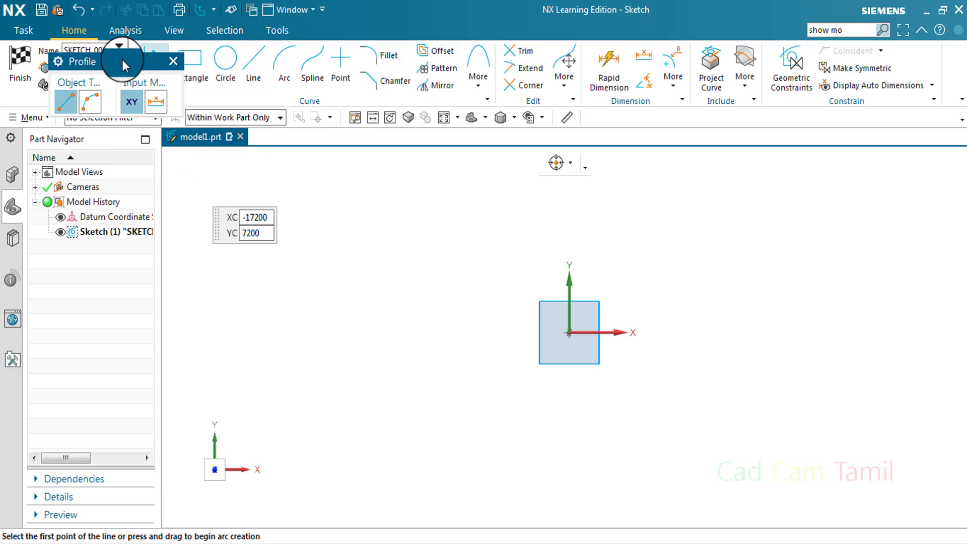
left_click_drag(122, 60, 369, 188)
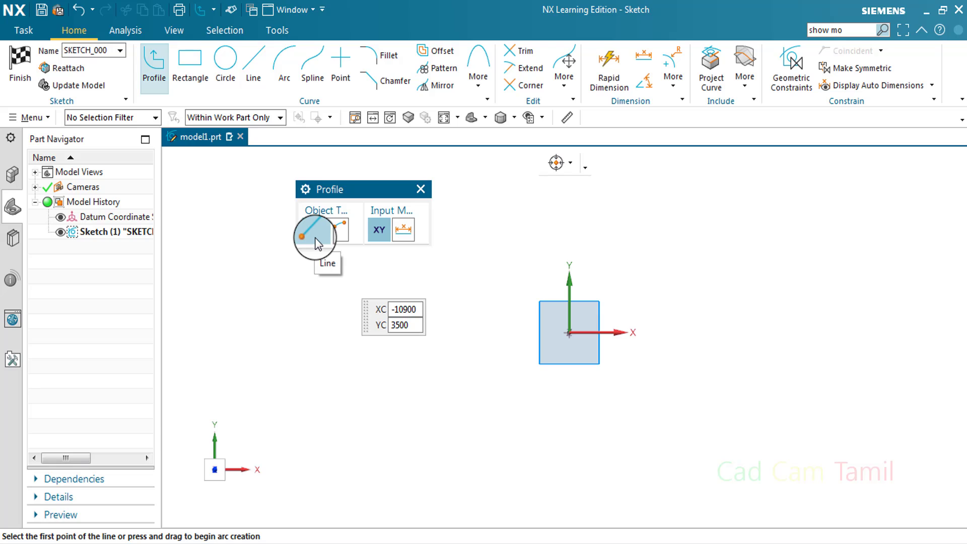
left_click(568, 332)
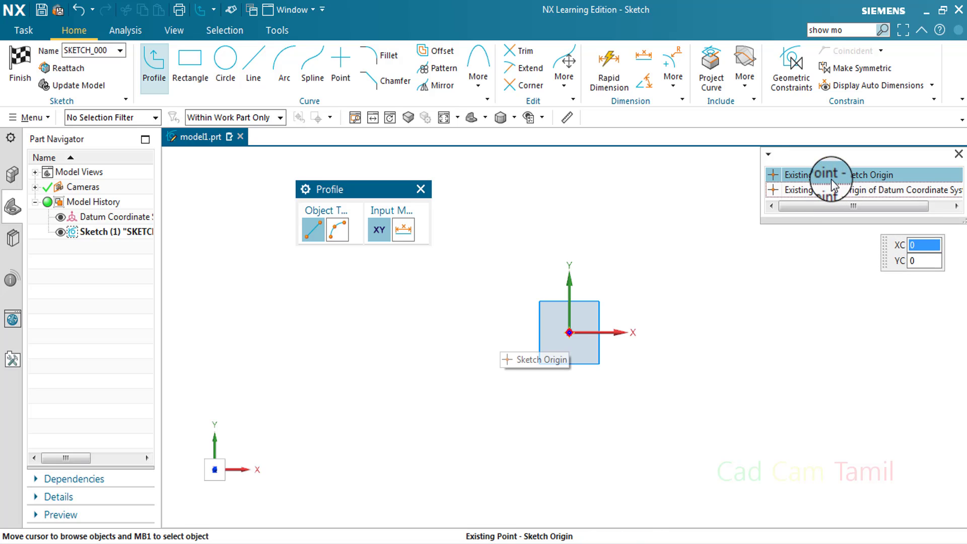
left_click(839, 189)
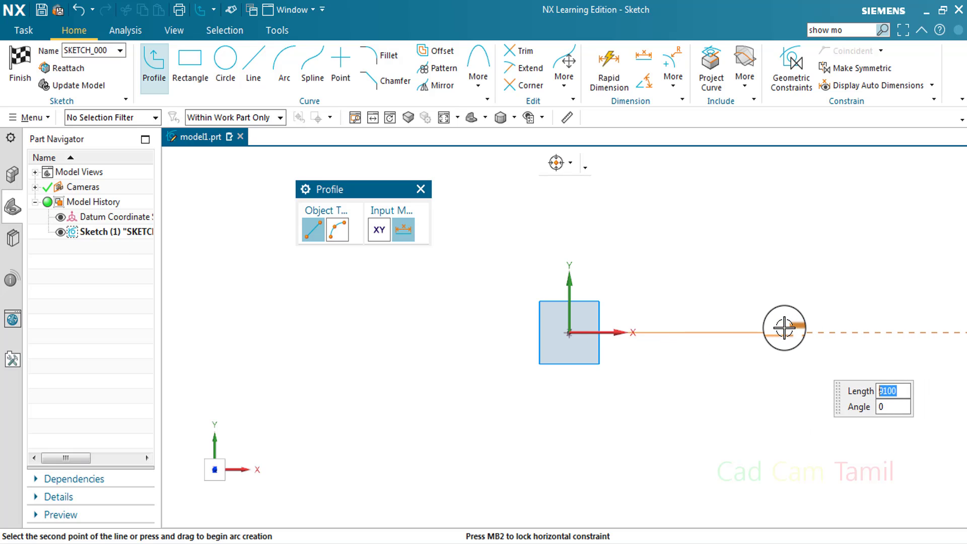
left_click(786, 330)
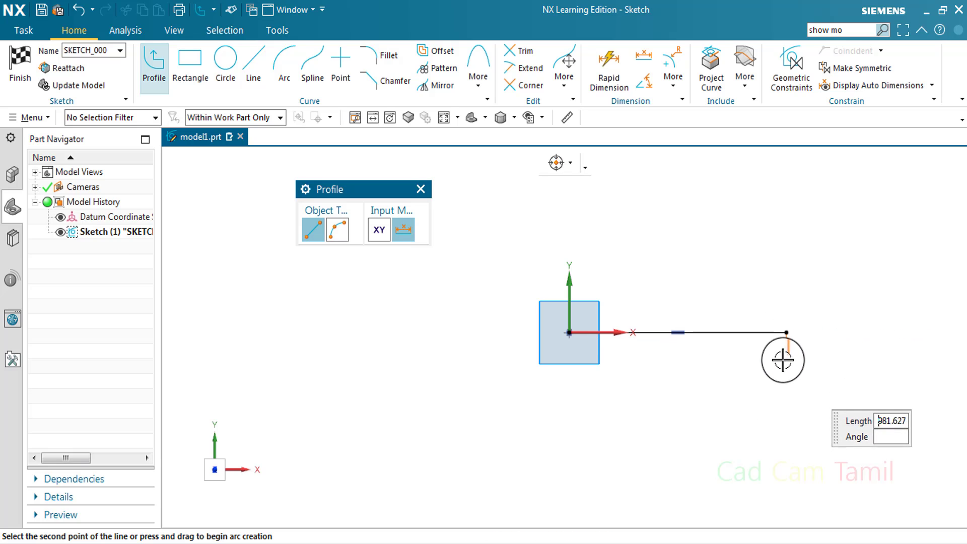
left_click(786, 389)
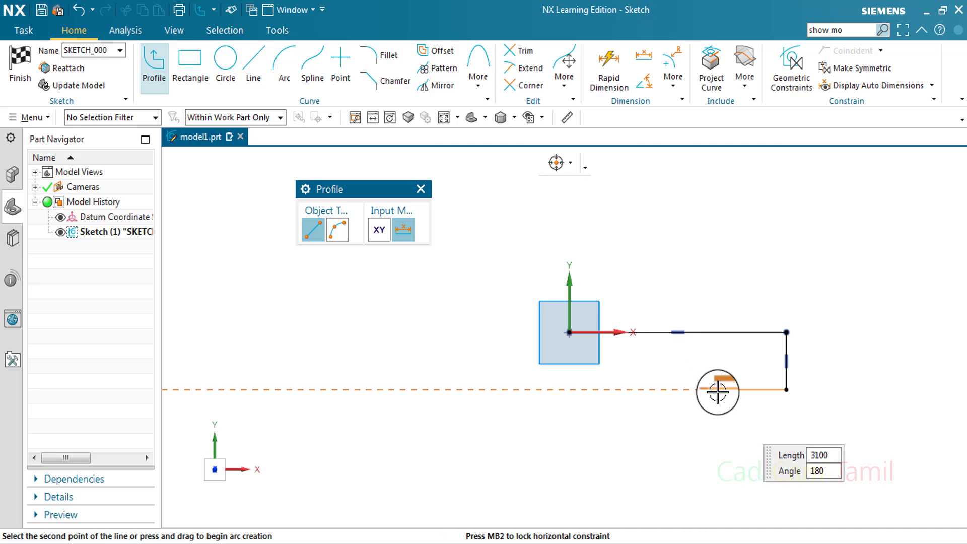
left_click(700, 390)
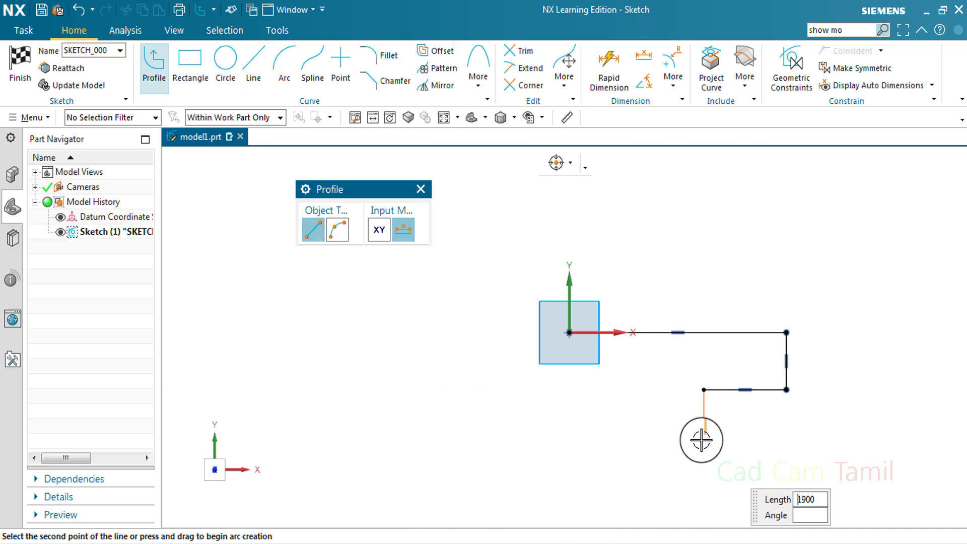
left_click(676, 456)
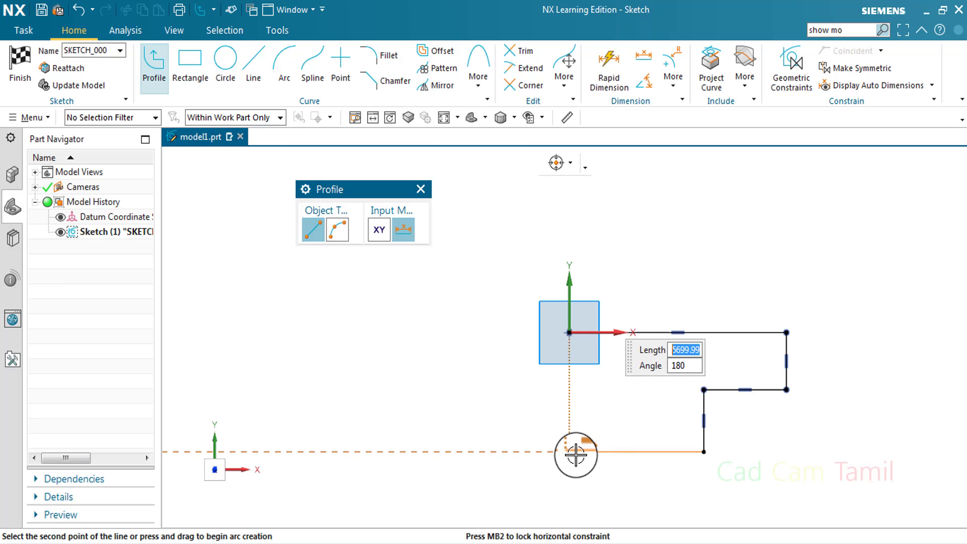
left_click(566, 455)
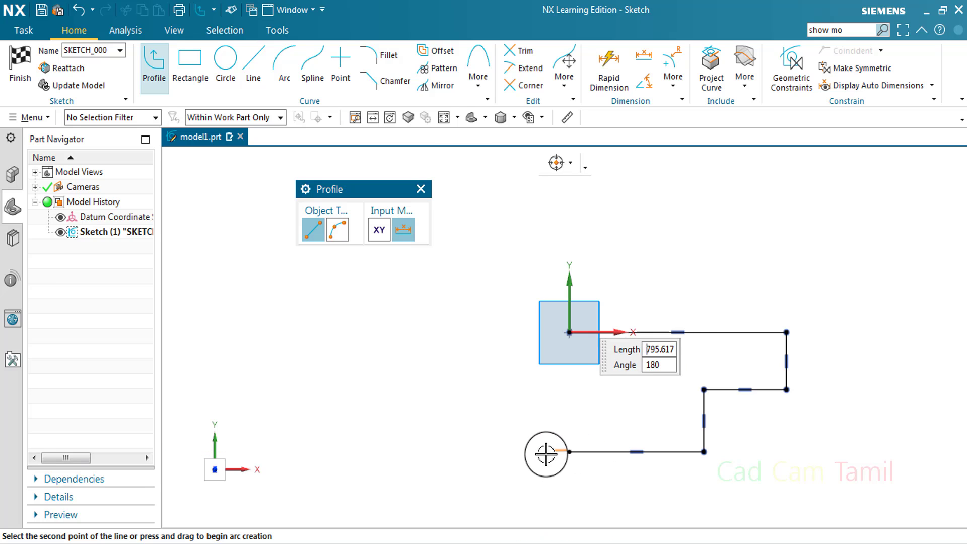
Step: Close the profile with a tangent 180° arc of about 2400 radius from the lower line's end to the sketch origin
left_click(338, 233)
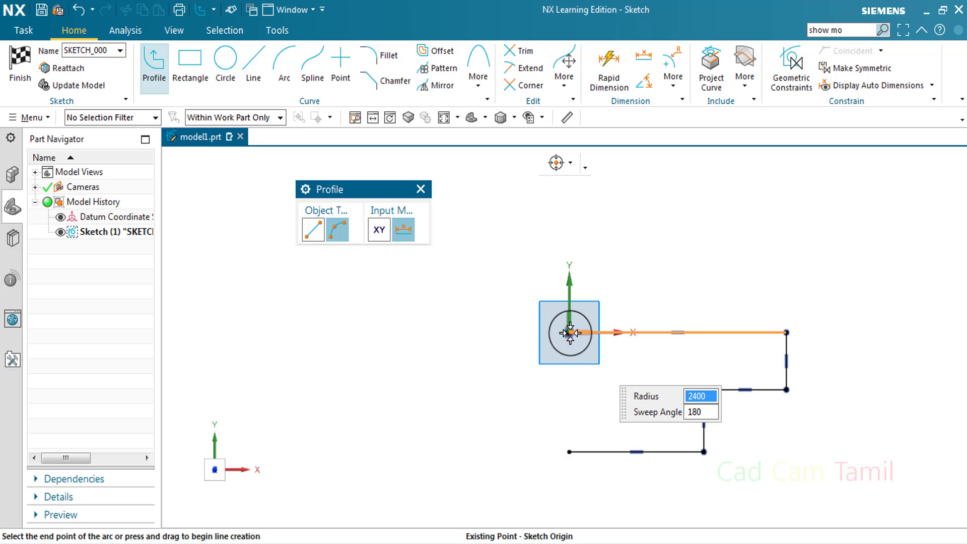
left_click(566, 376)
left_click(420, 189)
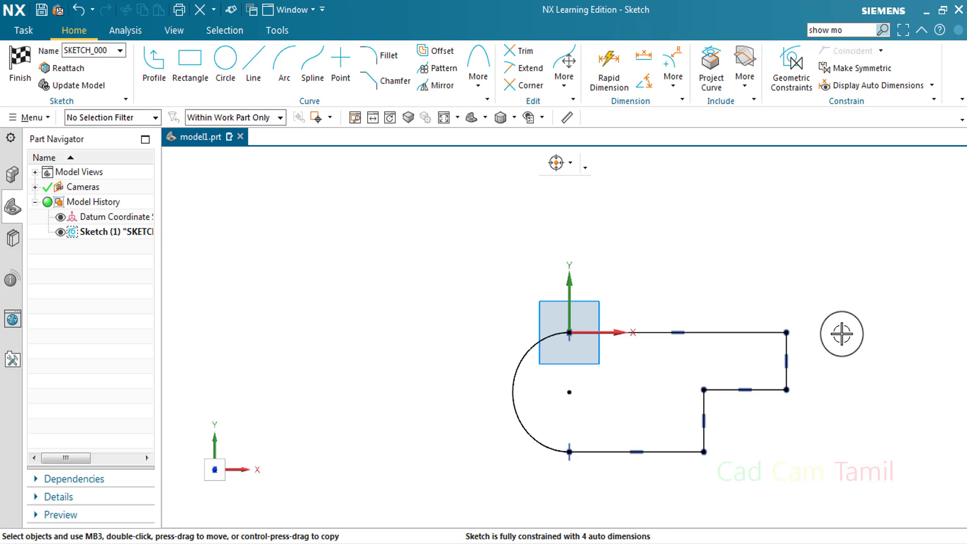
left_click(156, 78)
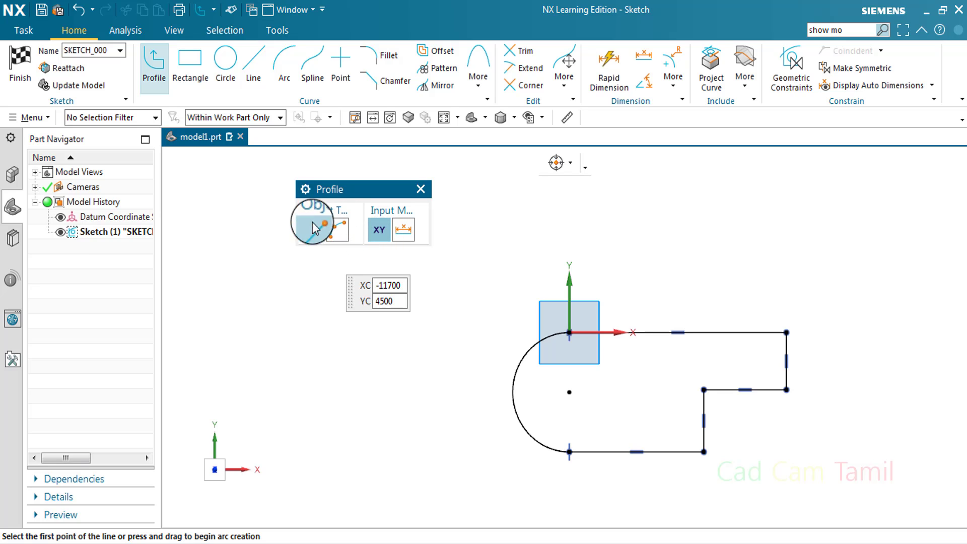
left_click(378, 230)
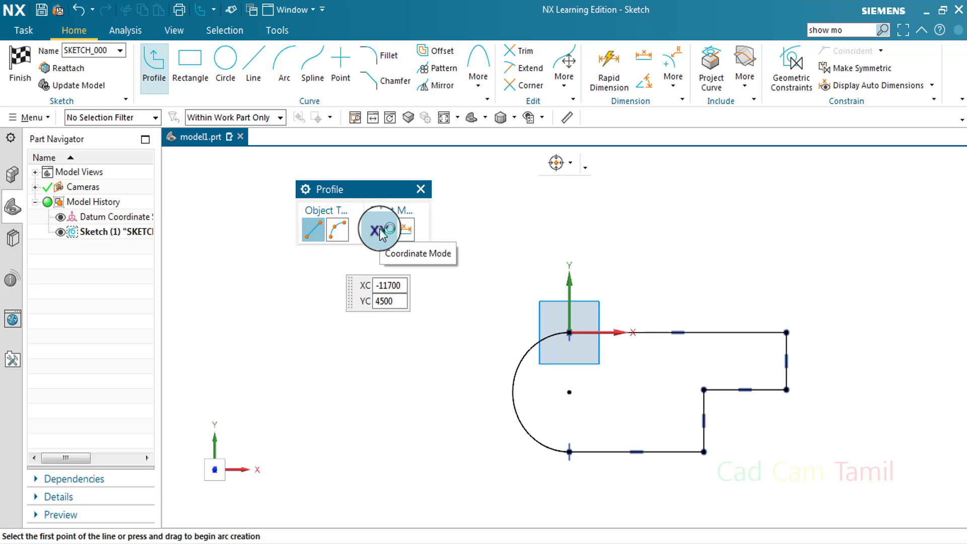
left_click(313, 232)
left_click(343, 237)
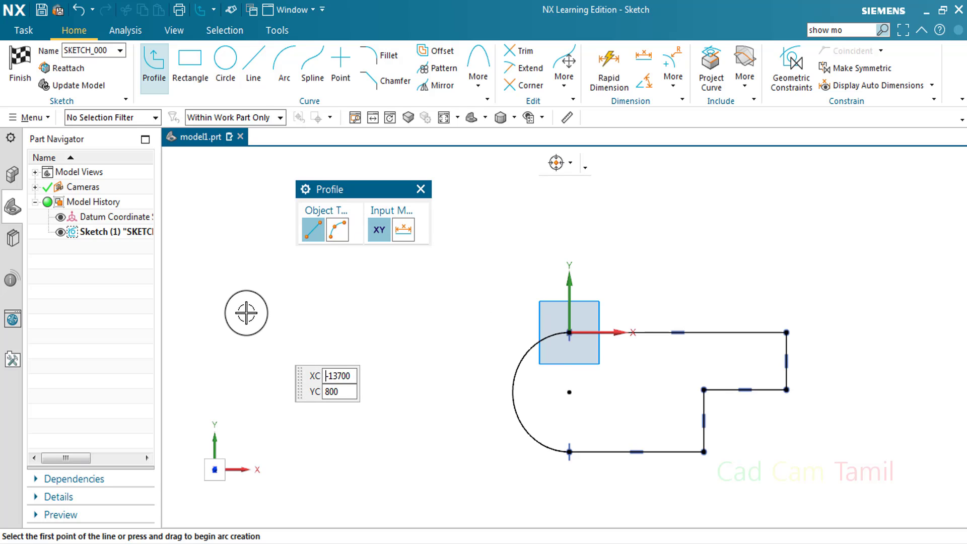
left_click(247, 313)
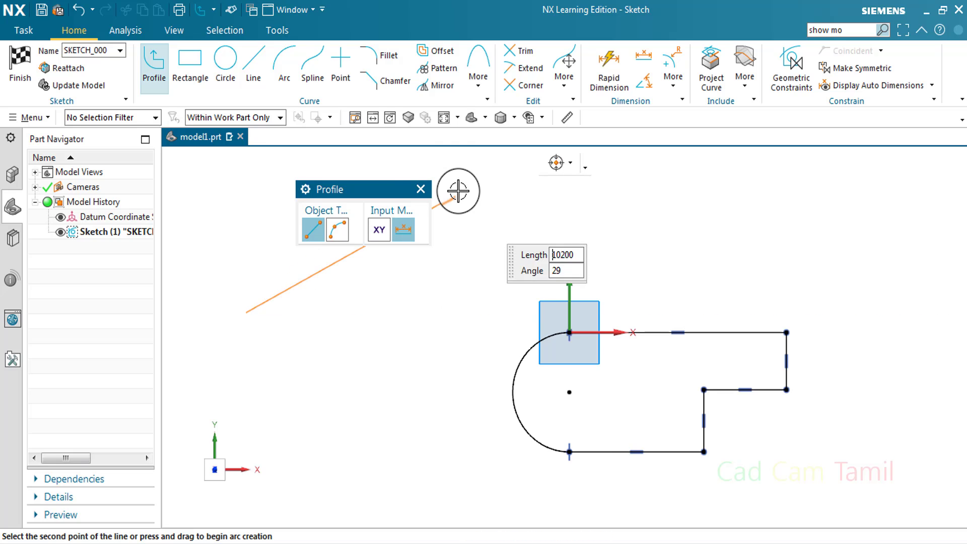
left_click(428, 202)
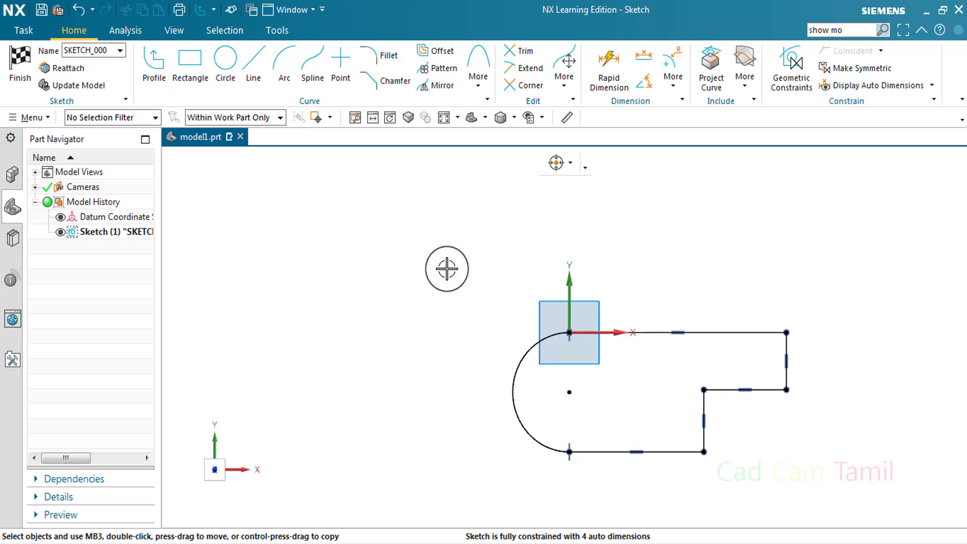
Step: Delete the entire closed line-and-arc profile from the sketch
left_click_drag(493, 265, 821, 479)
key("Delete")
Step: Draw a Profile line from the sketch origin with a length of 100 and an angle of 30°
left_click(156, 83)
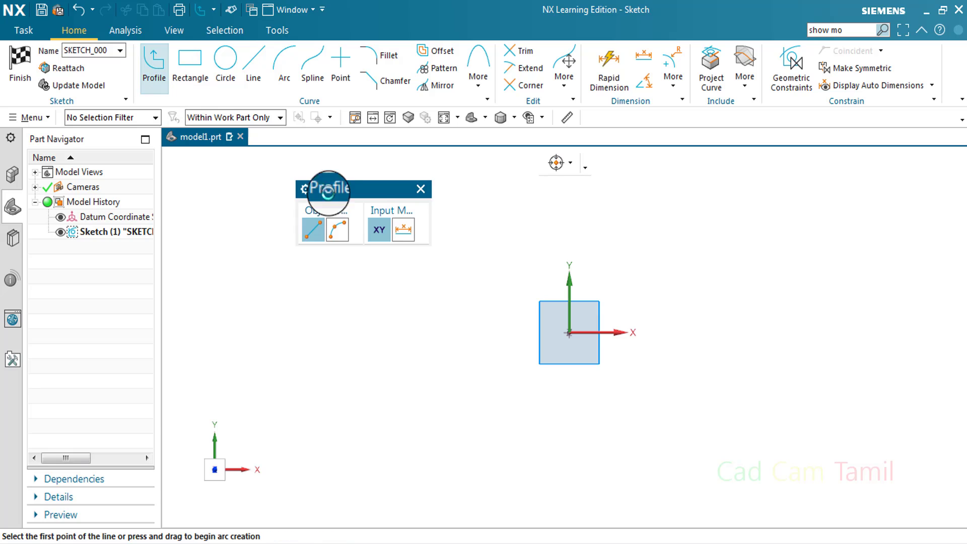
left_click(569, 332)
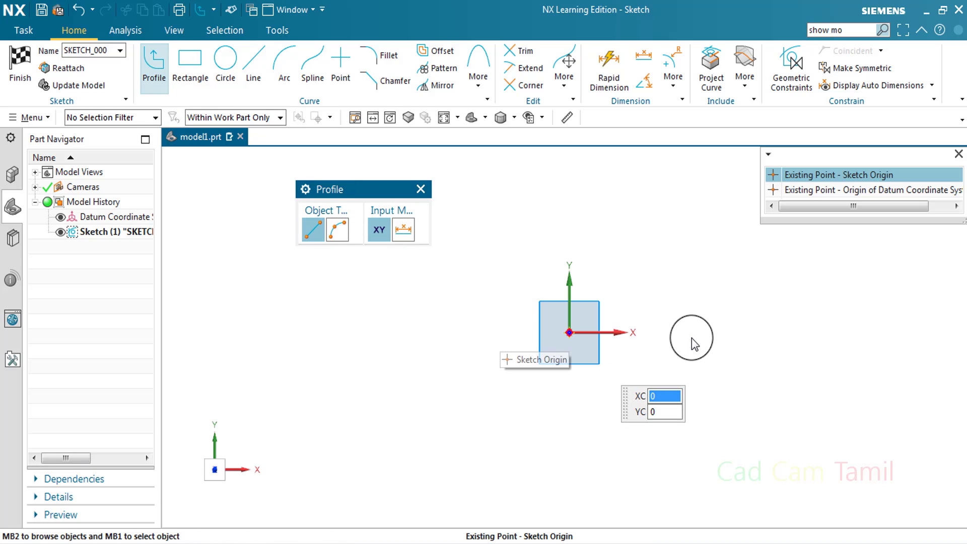
left_click(803, 160)
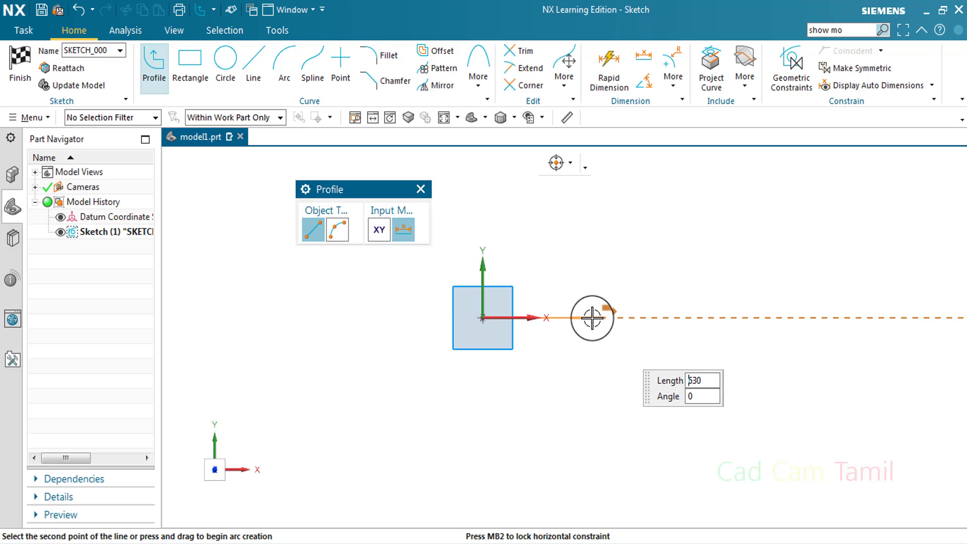
scroll(590, 318, "up", 5)
scroll(576, 320, "down", 2)
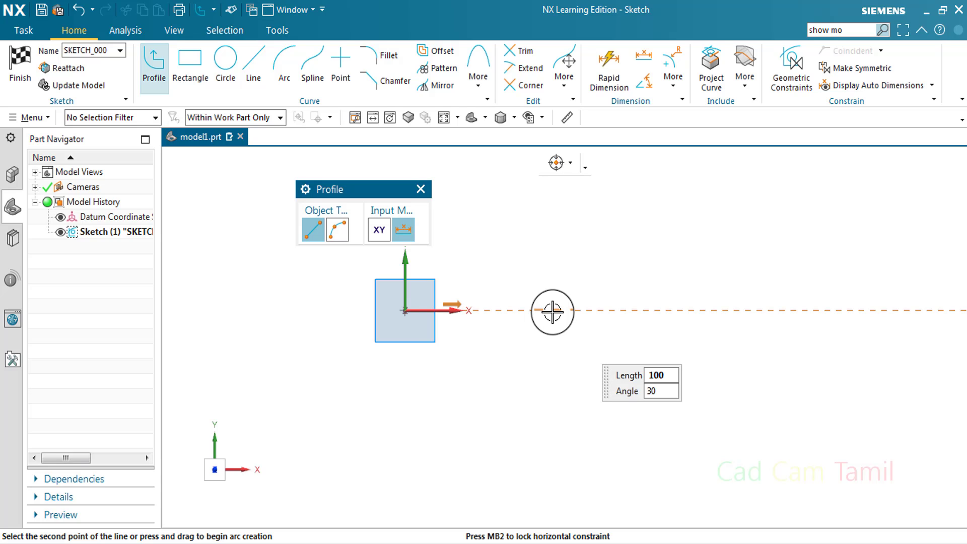
key("Return")
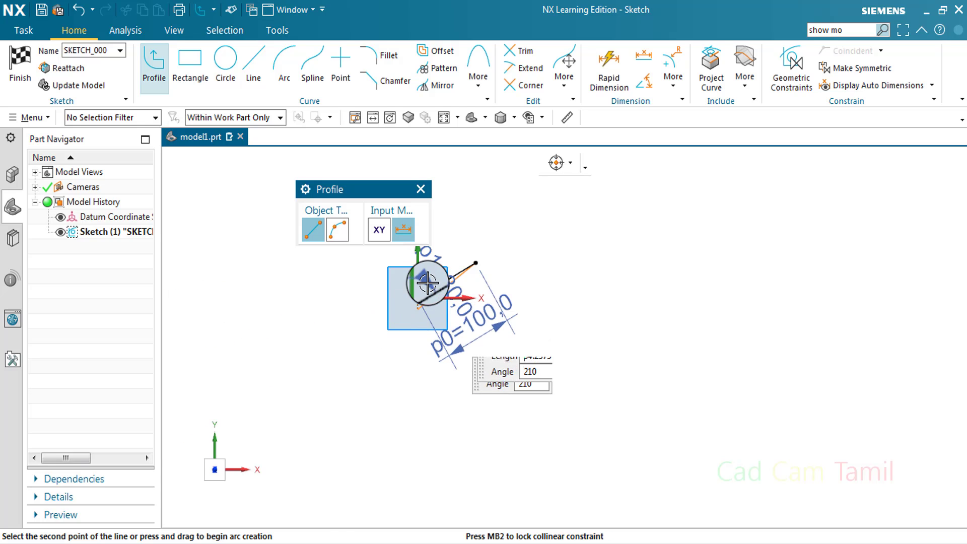
Step: Add a second Profile line from the first line's end with a length of 50 and an angle of 30°
scroll(518, 308, "up", 5)
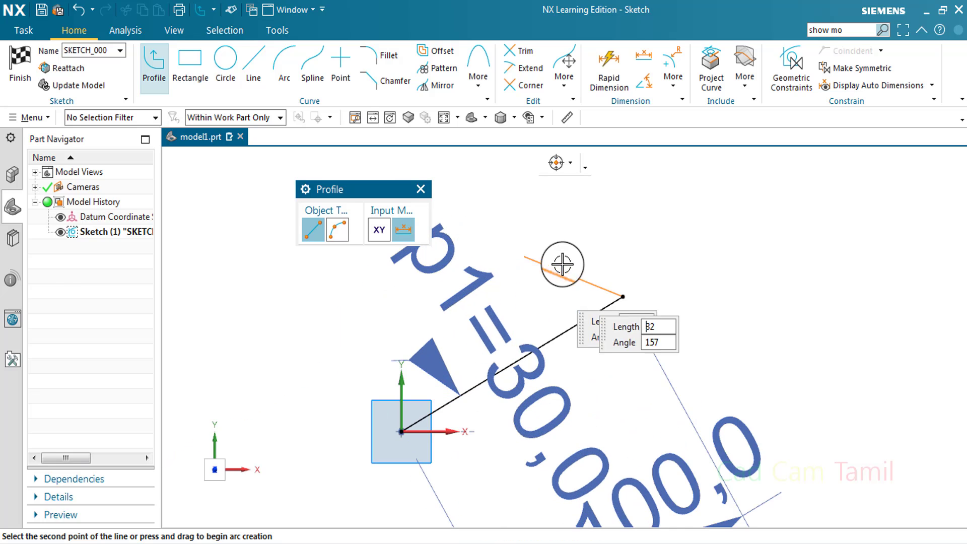
scroll(609, 264, "down", 2)
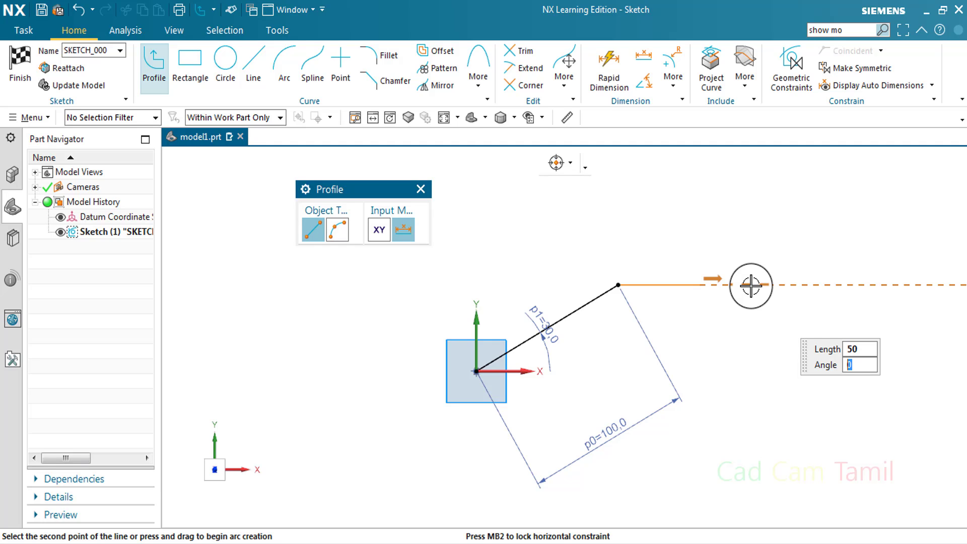
type("30")
key("Return")
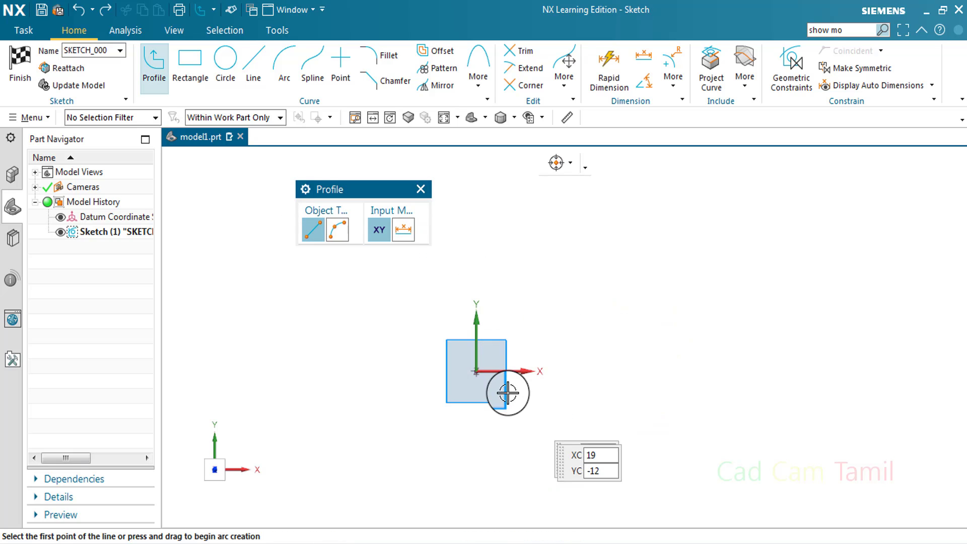
Step: Draw a diagonal Profile line from the sketch origin up to a YC of about 59, and delete it
left_click(476, 373)
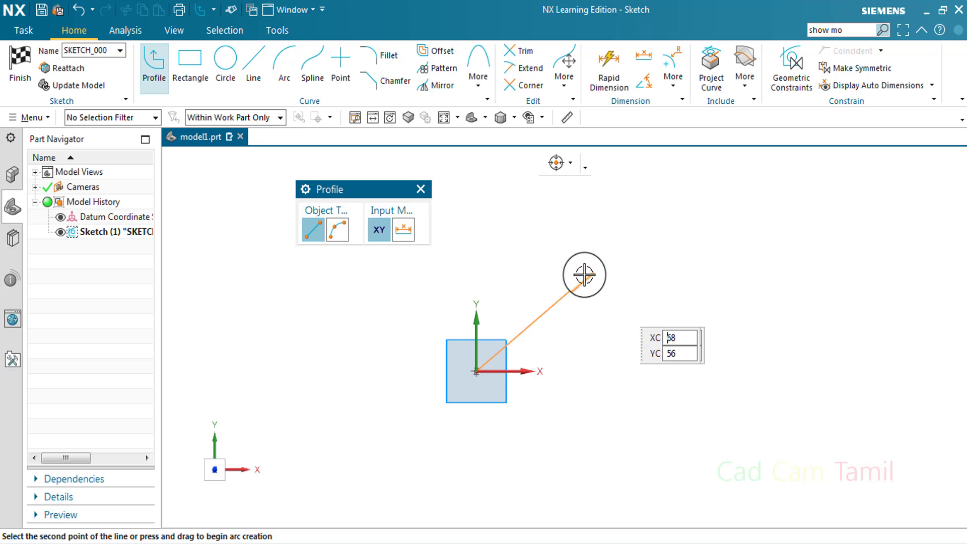
left_click(579, 270)
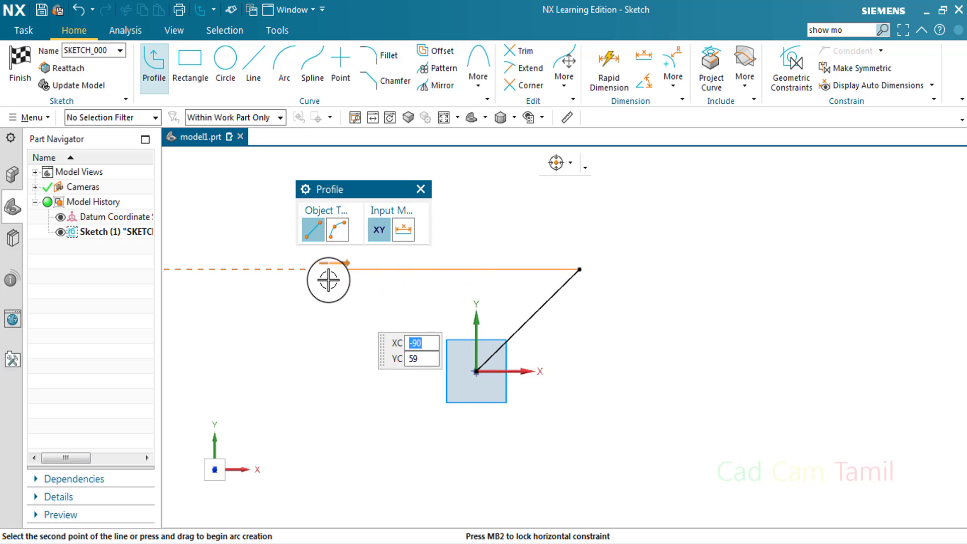
left_click(420, 188)
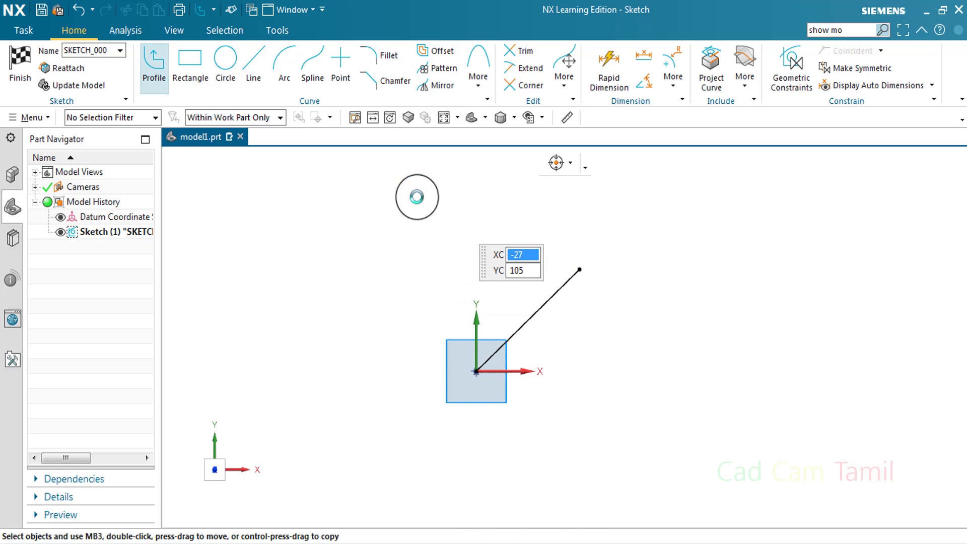
right_click(555, 290)
left_click(606, 274)
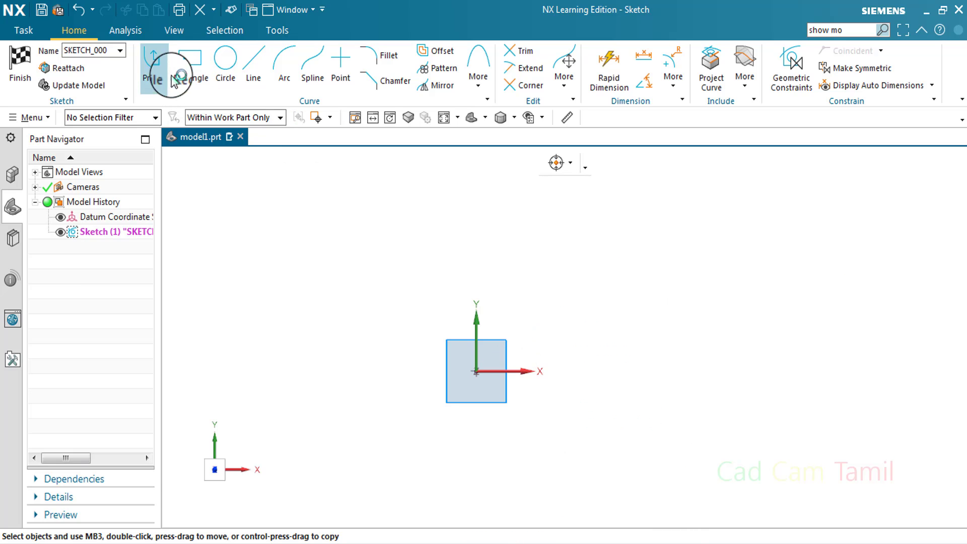
Step: Draw a two-point rectangle about 58 high from the sketch origin, trying both input modes, and undo it
left_click(190, 87)
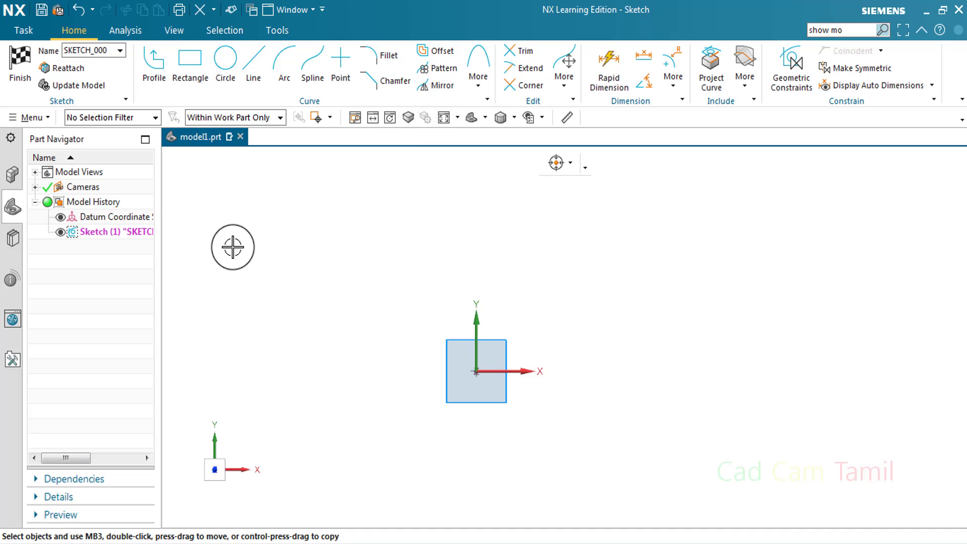
key("r")
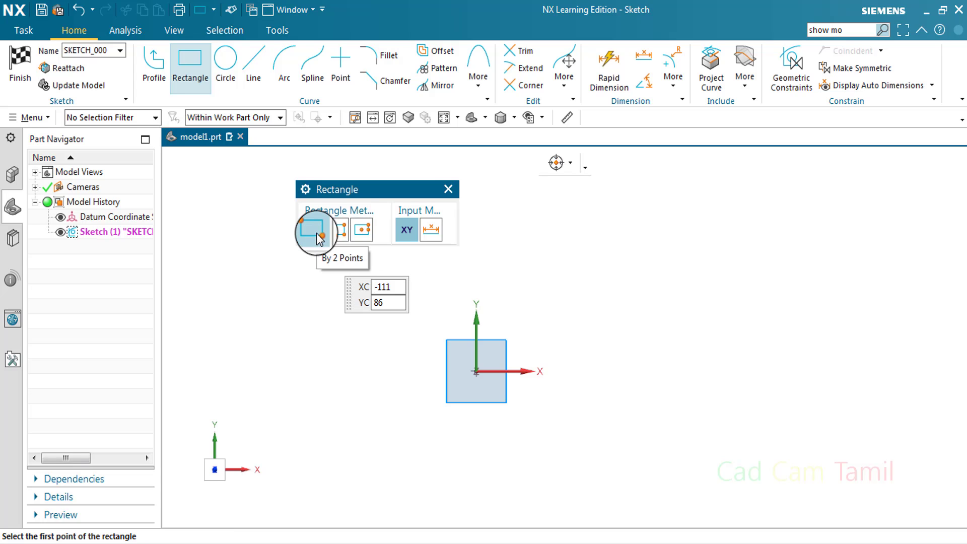
left_click(476, 371)
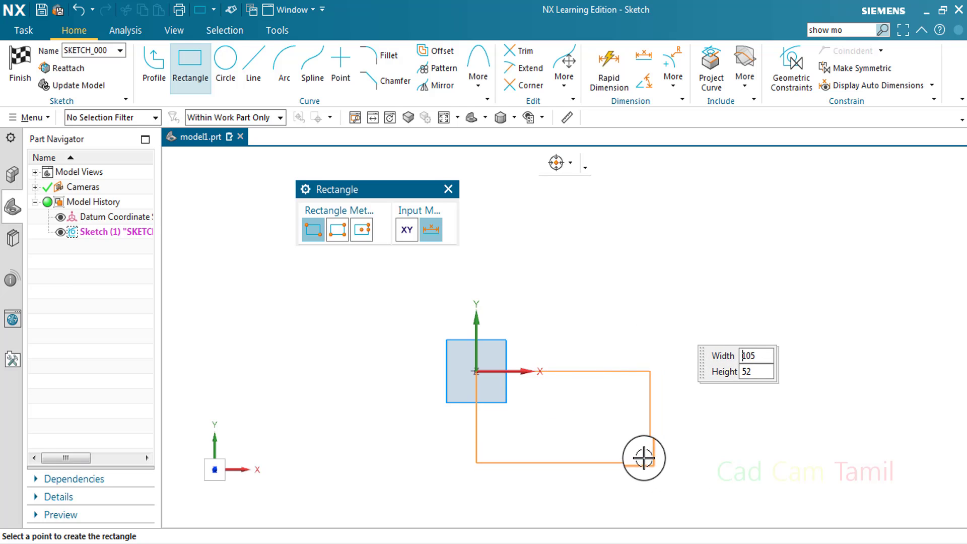
left_click(412, 231)
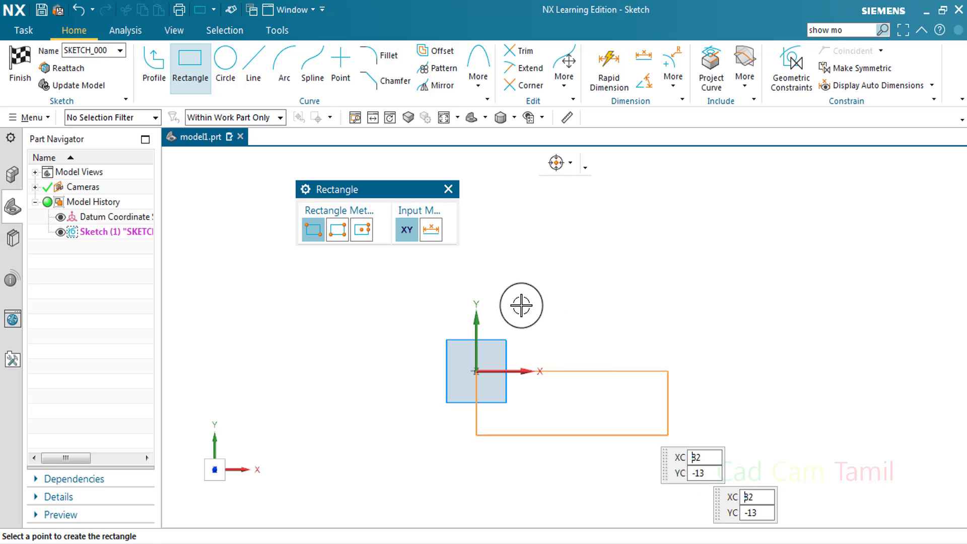
left_click(431, 230)
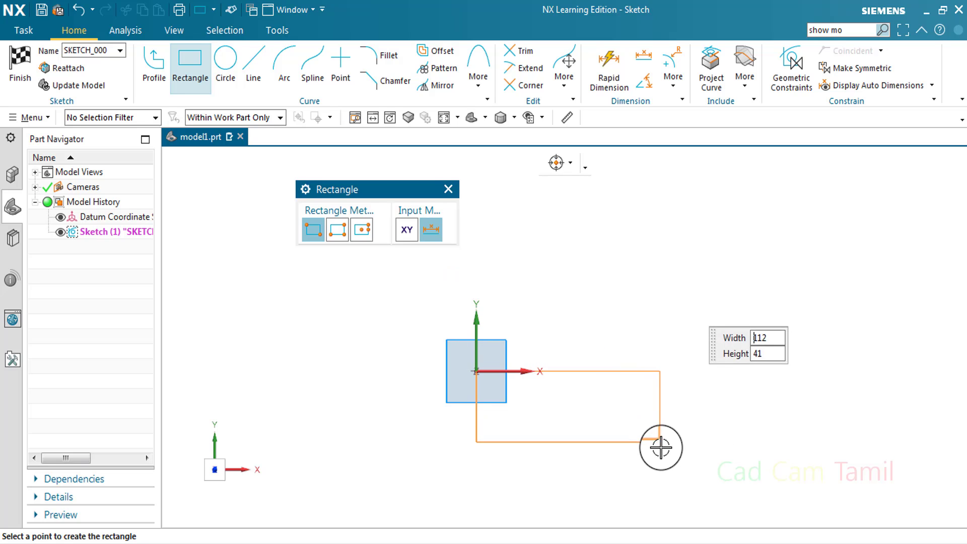
left_click(638, 471)
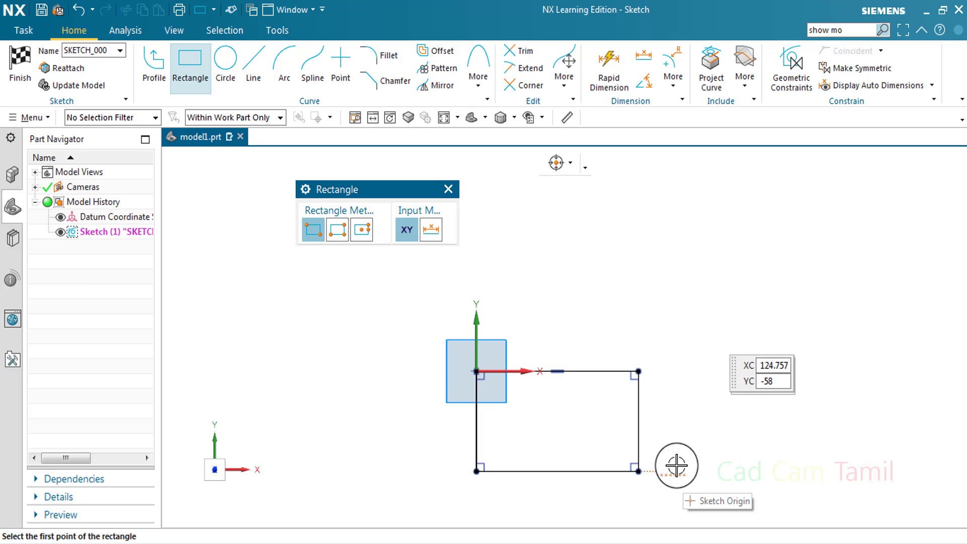
key("ctrl+z")
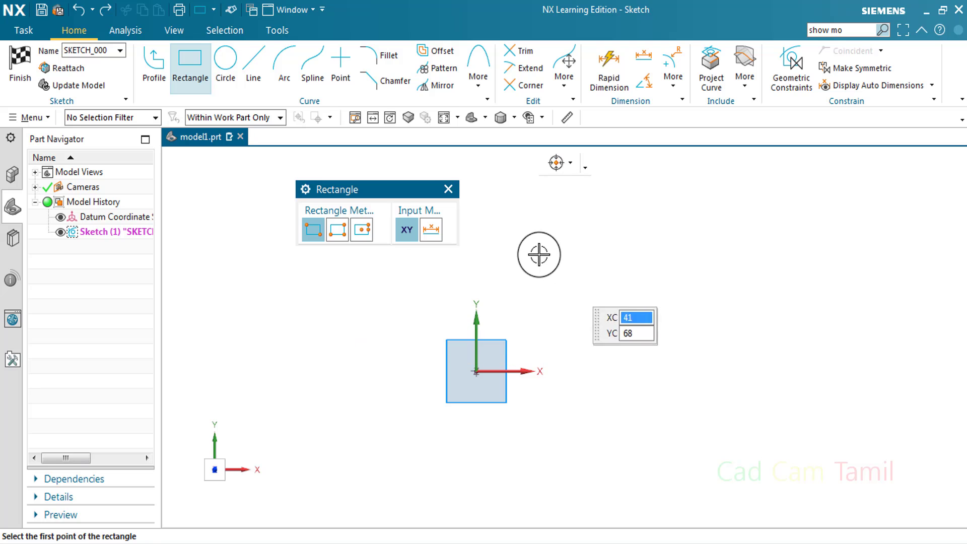
Step: Draw a two-point rectangle about 61 wide and 29 high above and to the left of the sketch origin
left_click(211, 268)
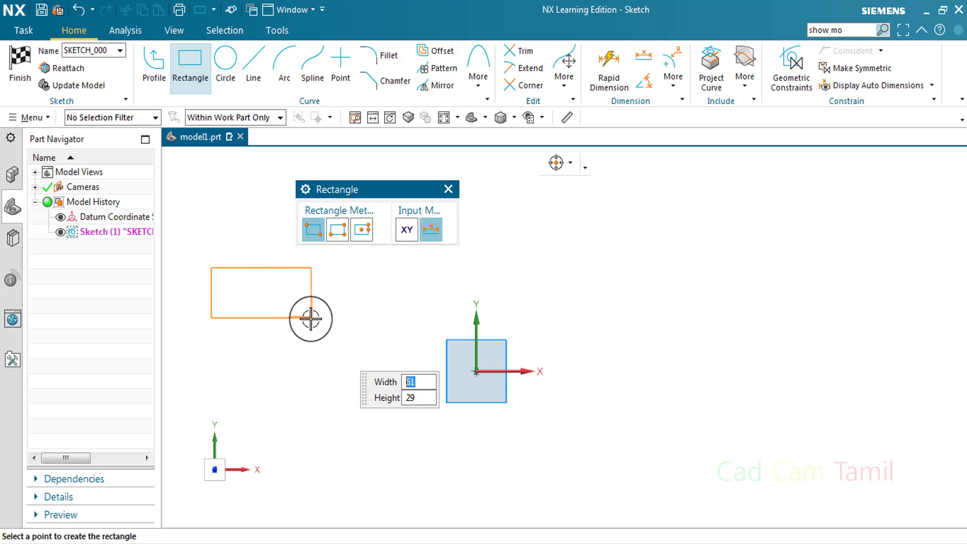
left_click(353, 339)
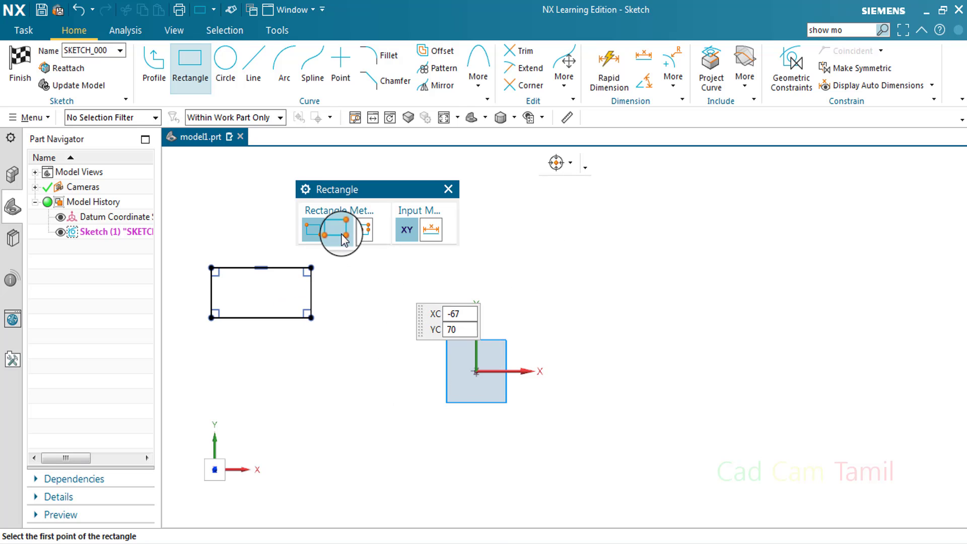
Step: Draw a horizontal three-point rectangle about 69 wide and 37 high above and to the right of the sketch origin
left_click(343, 236)
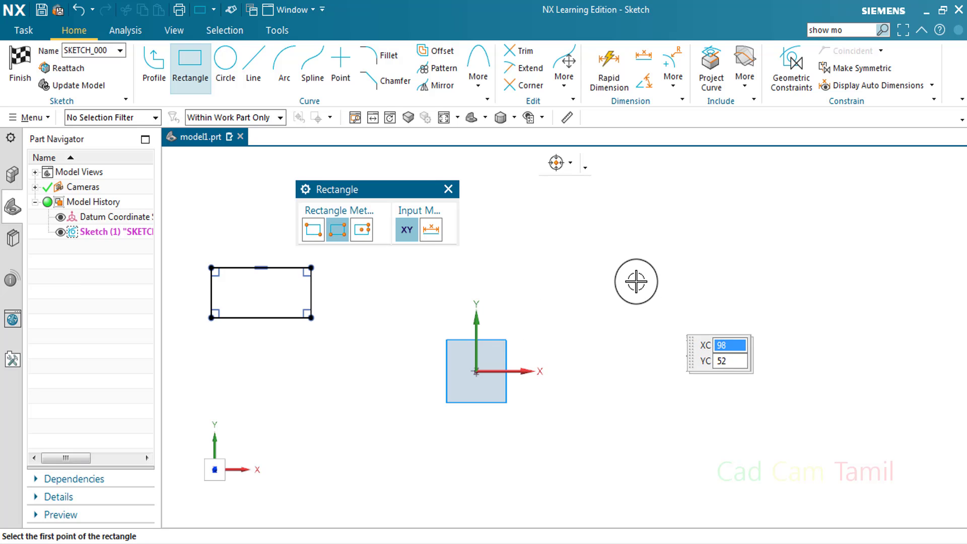
left_click(627, 254)
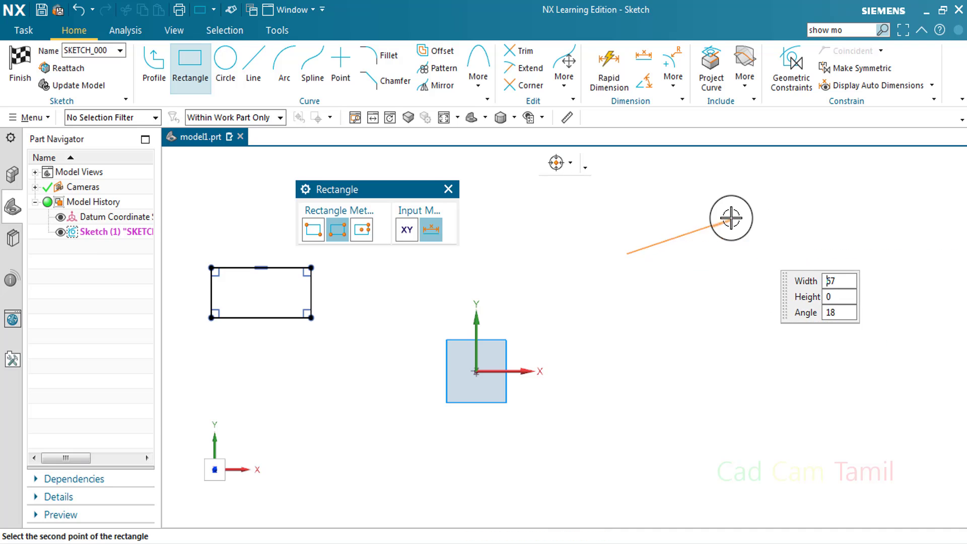
left_click(734, 254)
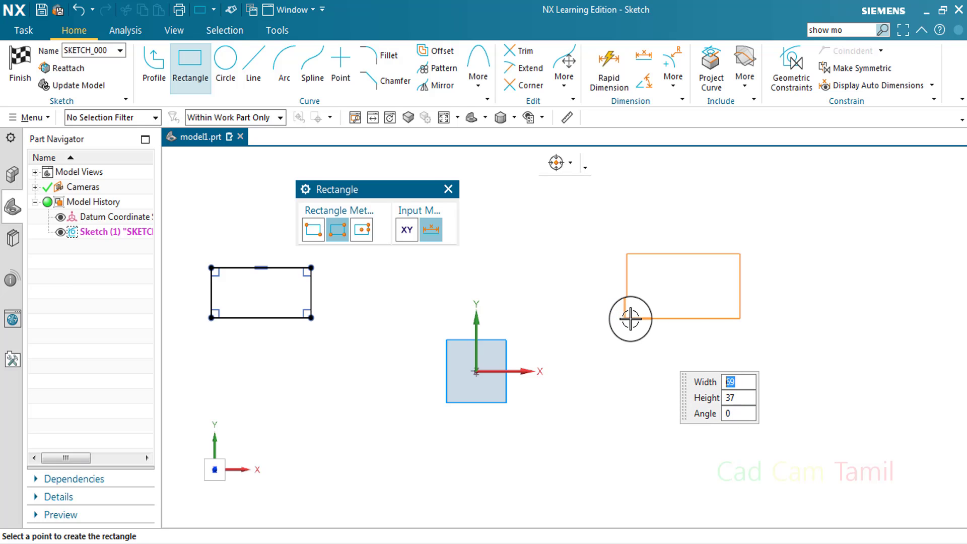
left_click(683, 317)
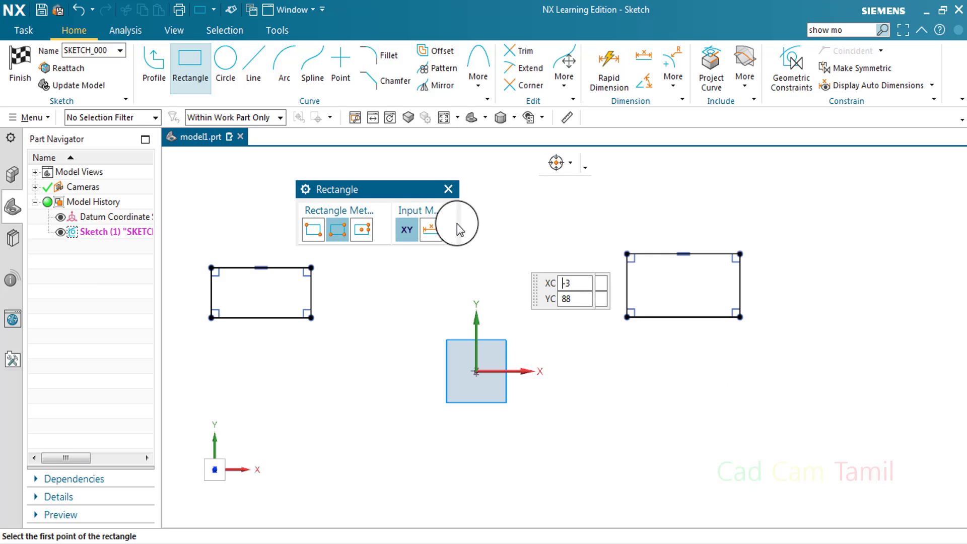
Step: Draw a second three-point rectangle, tilted at about 52°, below and to the right of the horizontal three-point one
left_click(753, 424)
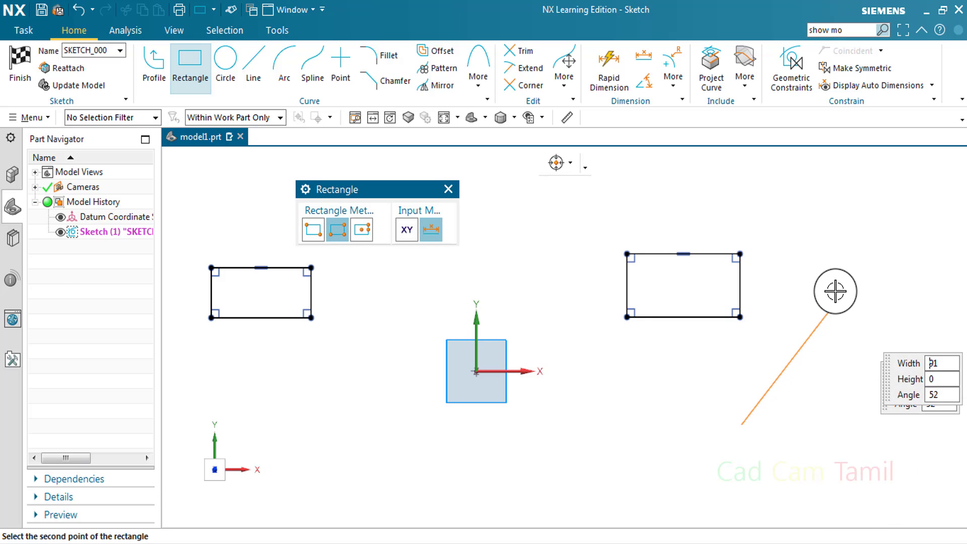
left_click(837, 296)
left_click(886, 340)
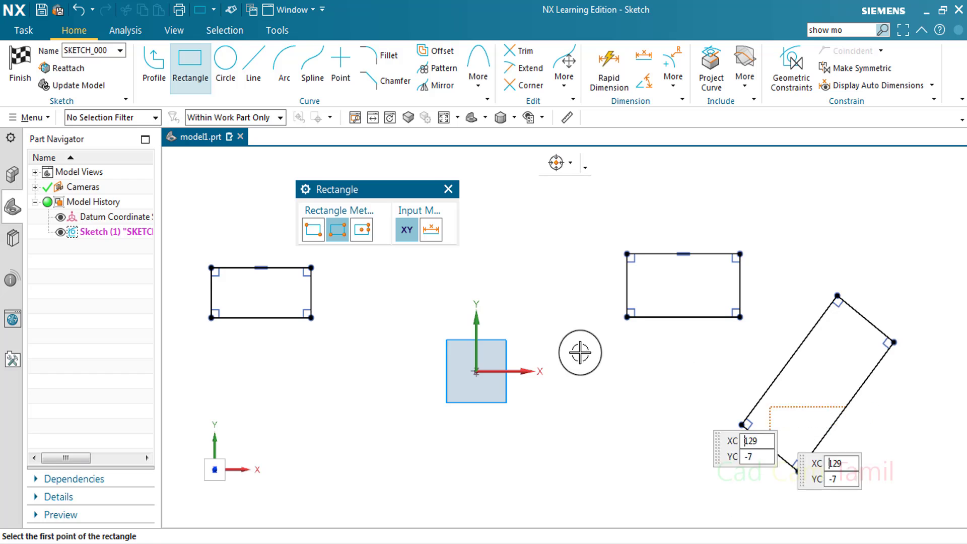
Step: Draw a horizontal center rectangle about 114 wide and 46 high below and to the right of the sketch origin
left_click(361, 228)
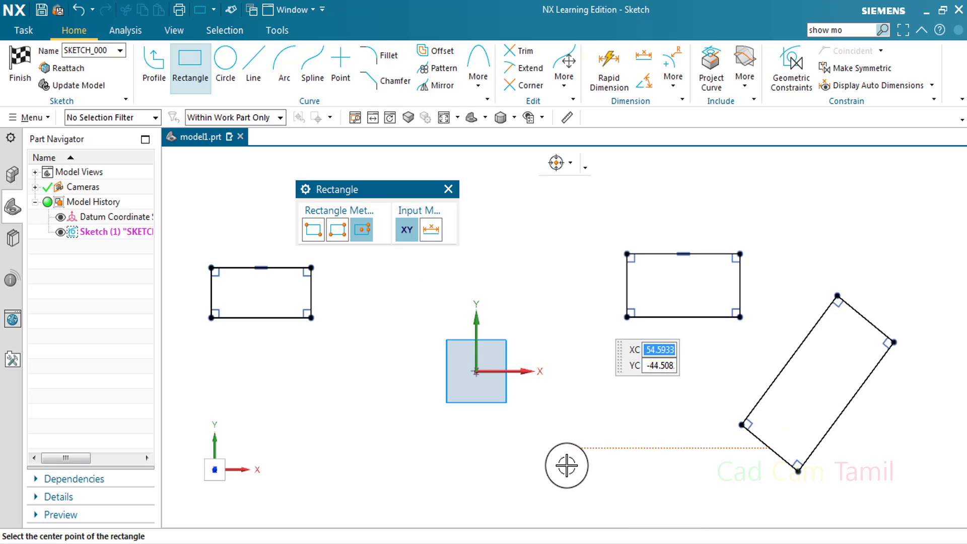
left_click(574, 472)
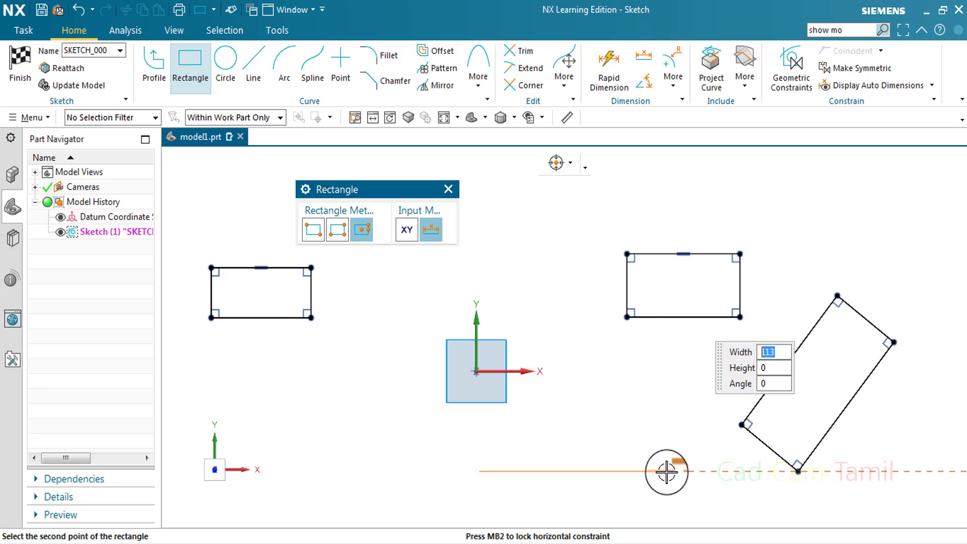
left_click(667, 471)
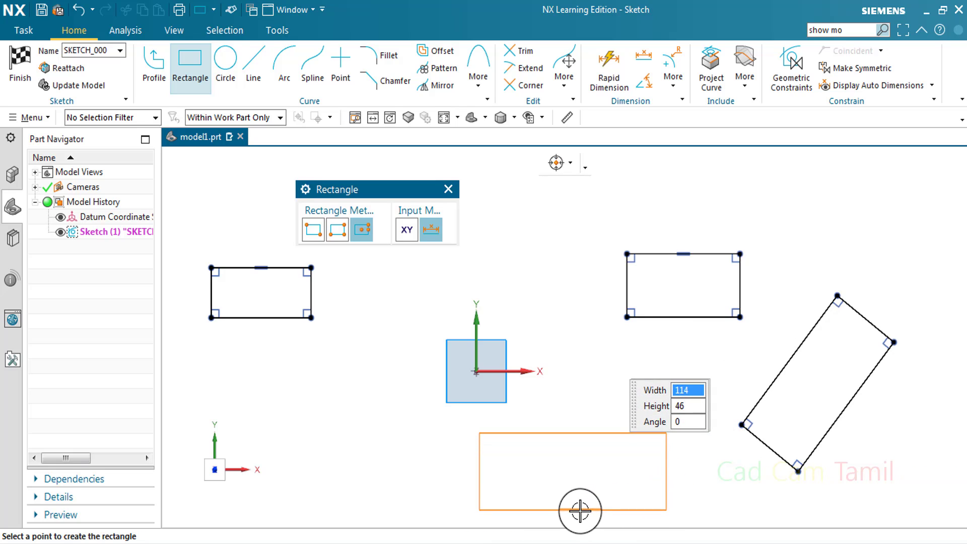
left_click(668, 508)
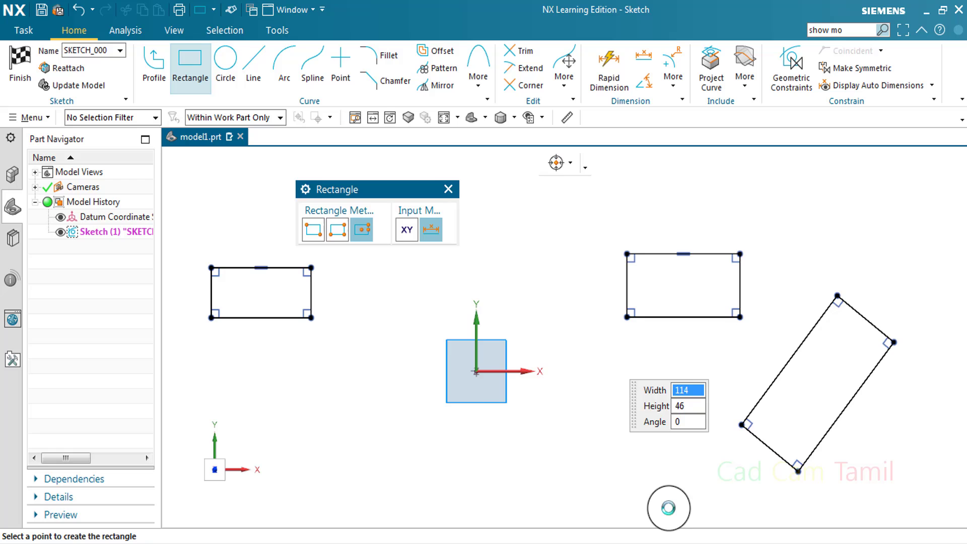
Step: Draw a horizontal center rectangle about 112 wide and 41 high, centered on the sketch origin
left_click(476, 371)
left_click(570, 372)
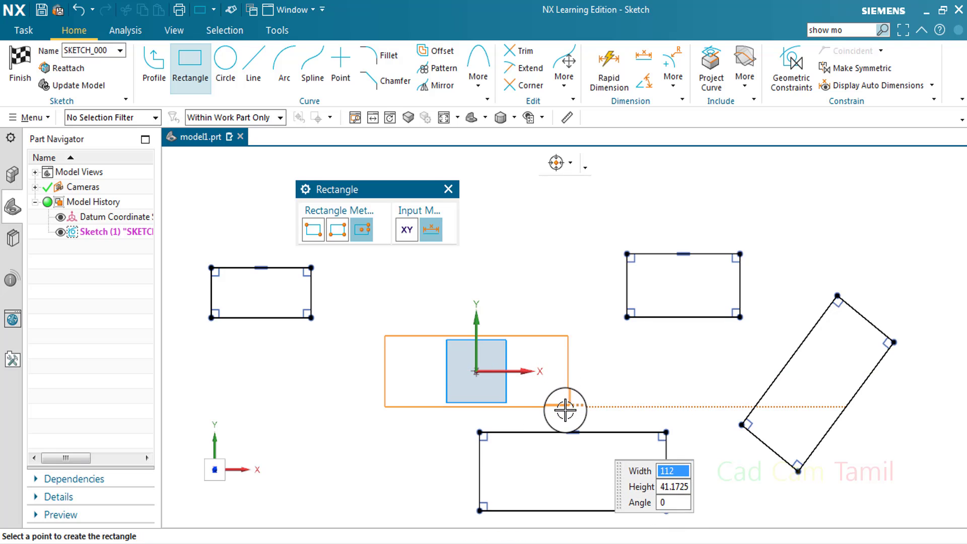
left_click(565, 409)
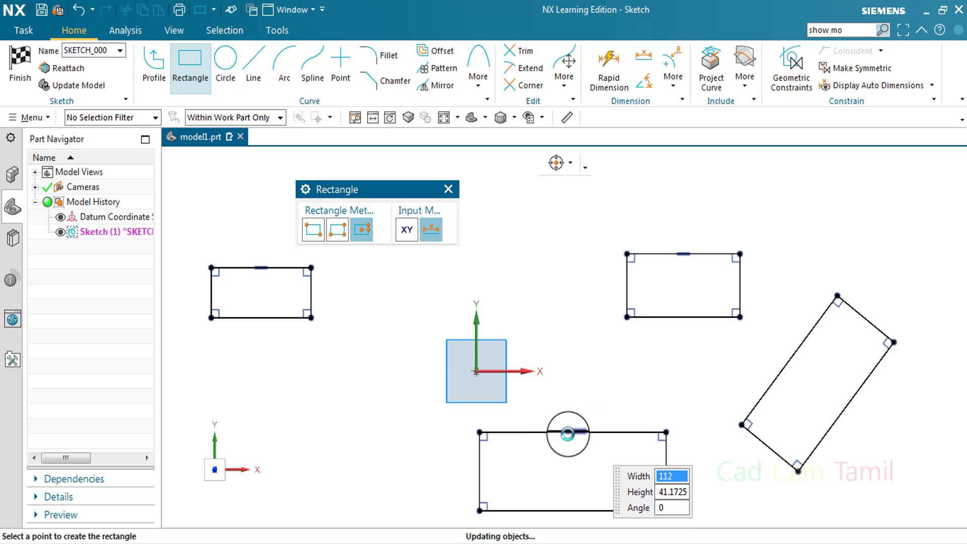
Step: Leave the Rectangle command and undo the rectangles drawn in the sketch
left_click(446, 190)
key("ctrl+z")
key("ctrl+z")
key("ctrl+z")
key("ctrl+z")
key("ctrl+z")
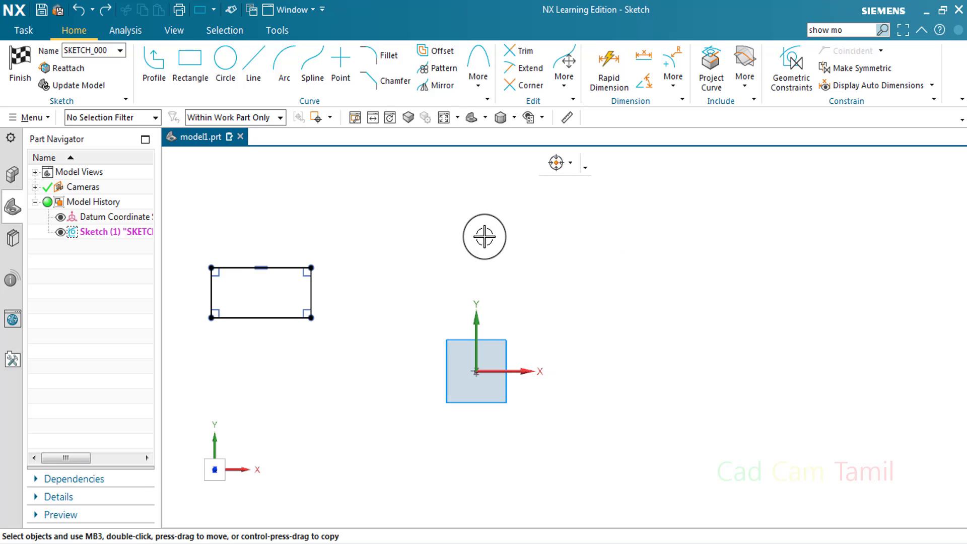
Step: Draw a two-point rectangle above and to the right of the sketch origin
left_click(190, 63)
left_click(313, 229)
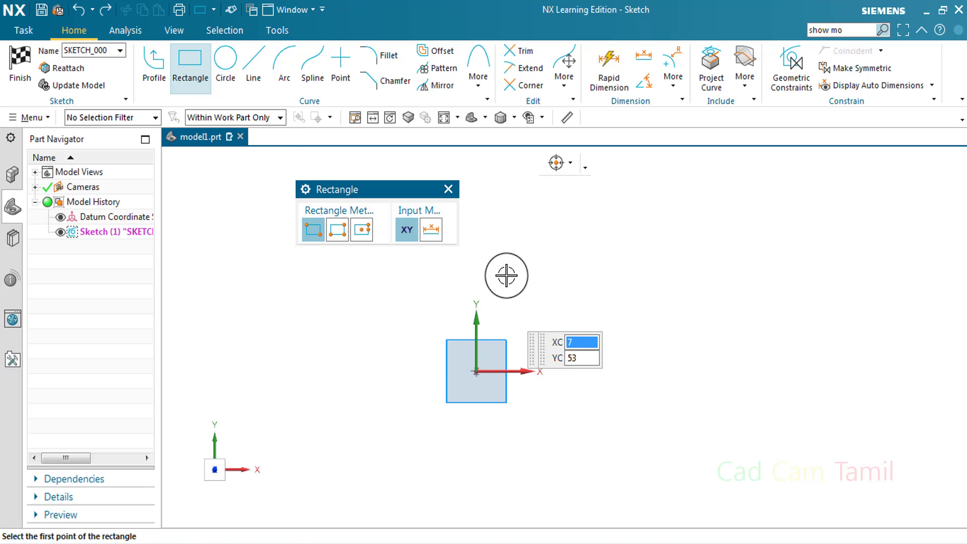
left_click(532, 216)
left_click(641, 289)
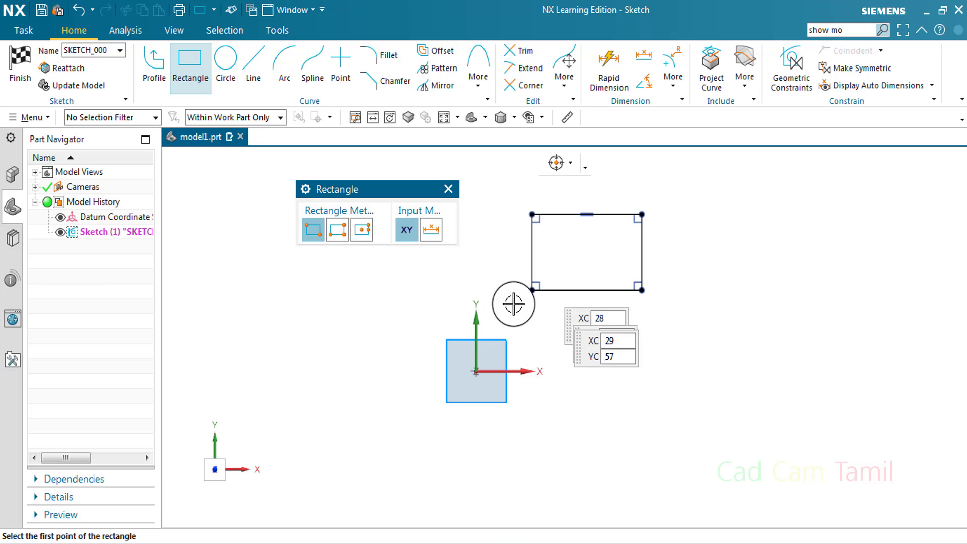
Step: Draw a horizontal three-point rectangle about 79 wide and 52 high to the right of the two-point rectangle
left_click(337, 230)
left_click(724, 244)
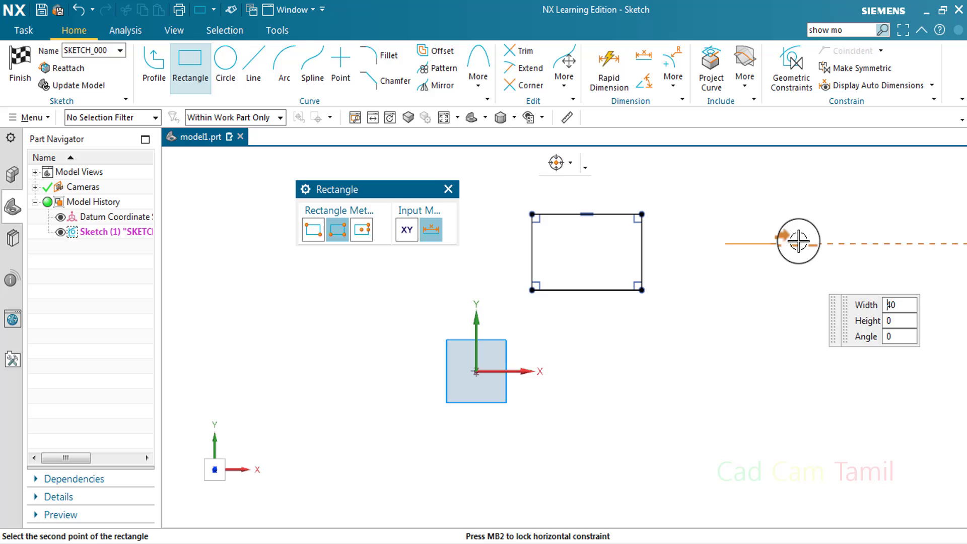
left_click(856, 243)
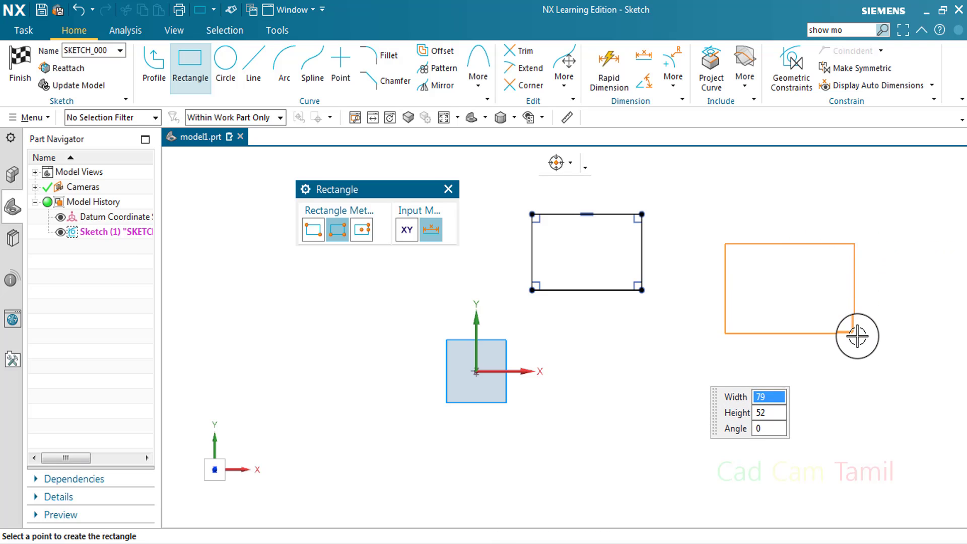
left_click(887, 336)
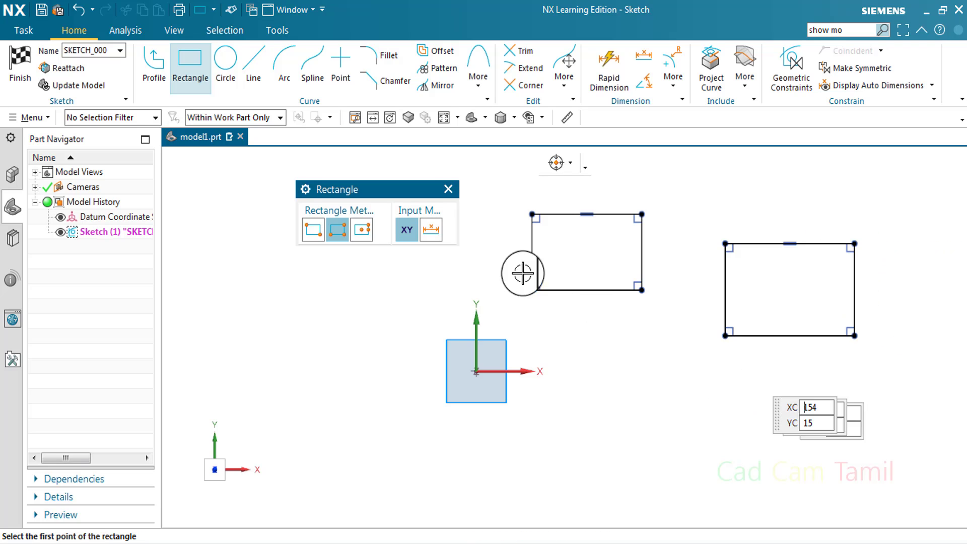
Step: Draw a center rectangle about 127 wide centered on the origin of the datum coordinate system, and undo all three rectangles
left_click(362, 230)
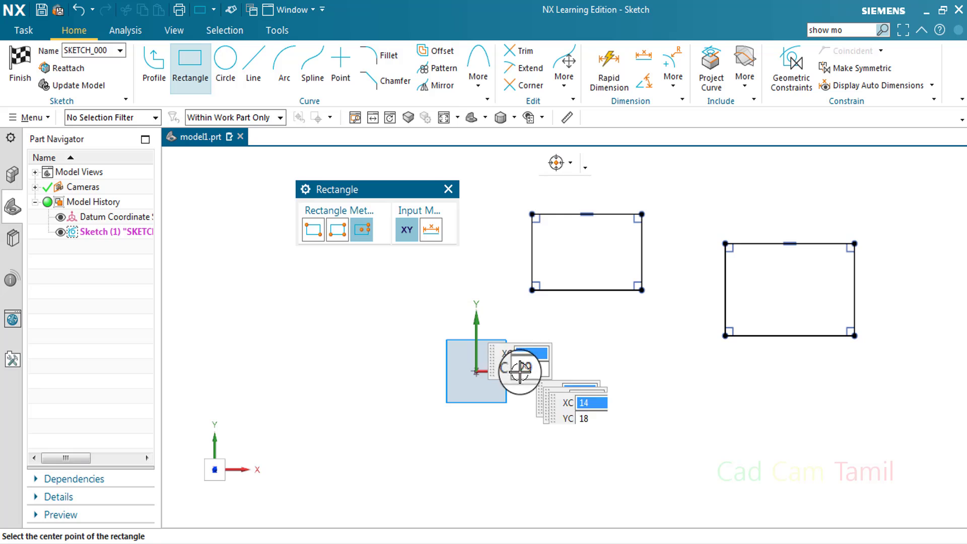
left_click(476, 371)
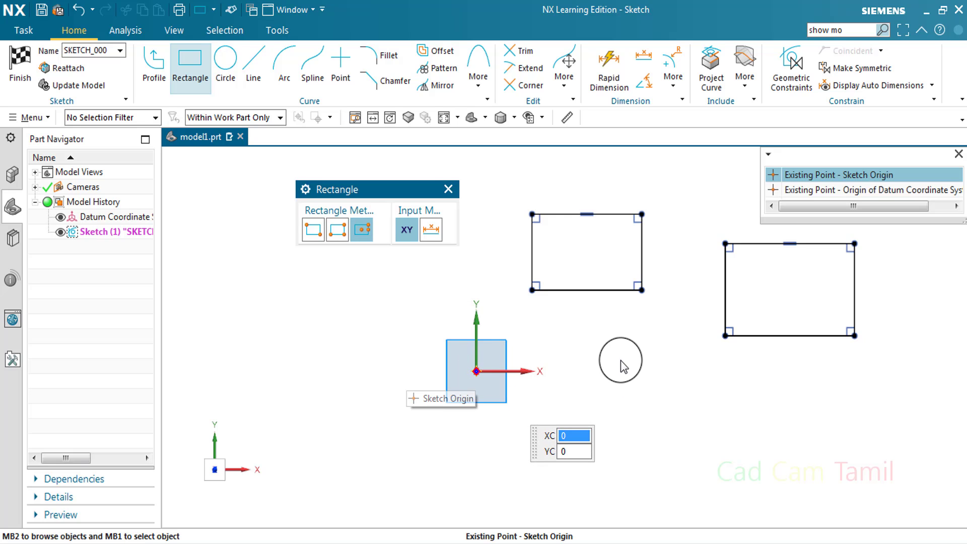
left_click(785, 189)
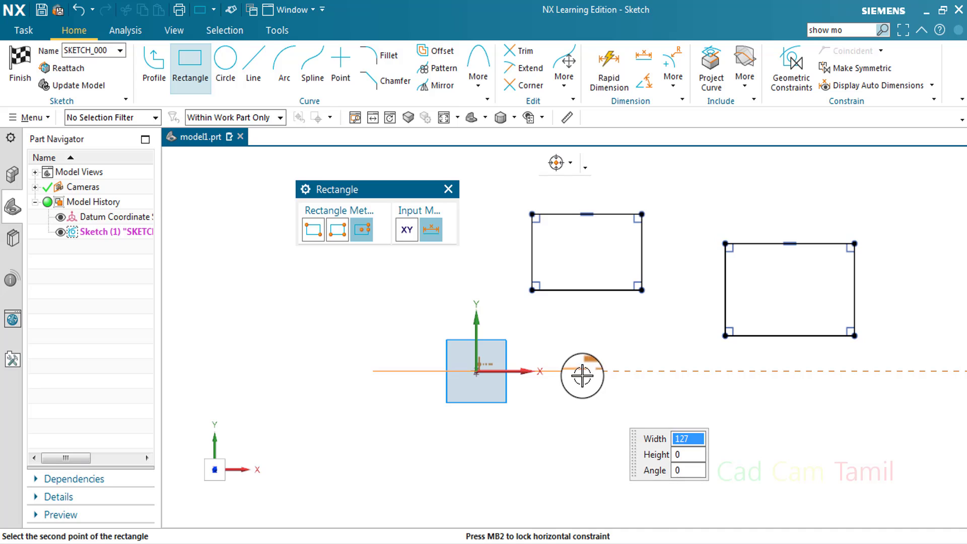
left_click(578, 372)
left_click(569, 416)
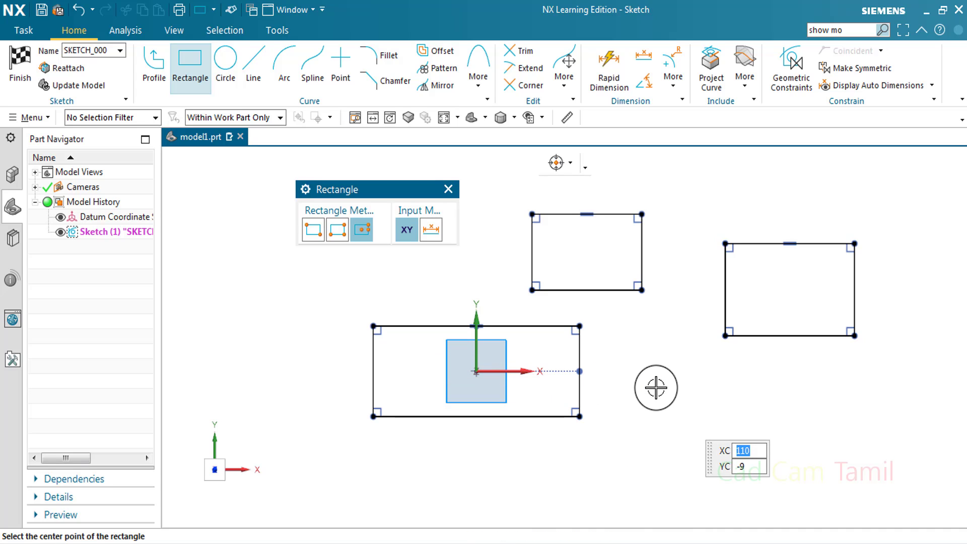
key("ctrl+z")
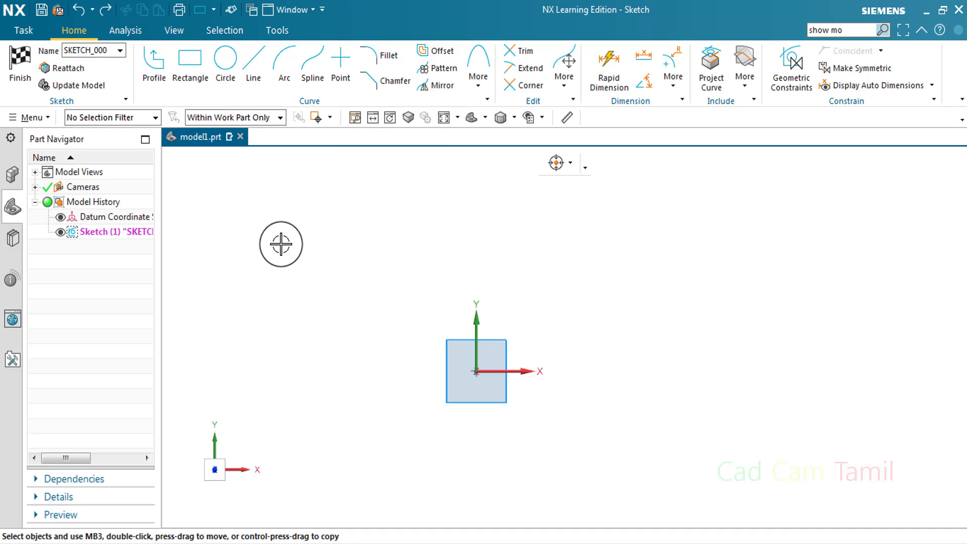
Step: Draw a circle by center and diameter centered on the sketch origin, using parameter input mode
key("o")
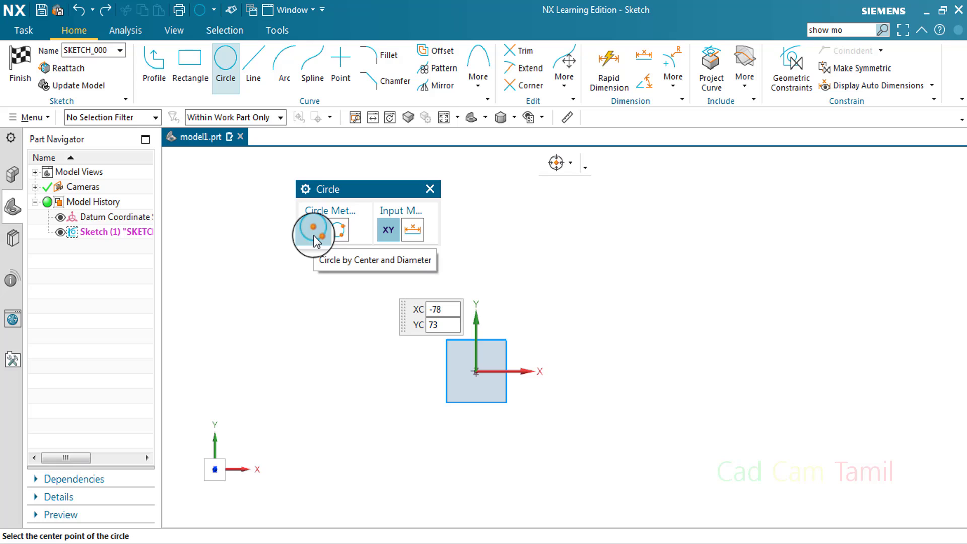
left_click(409, 243)
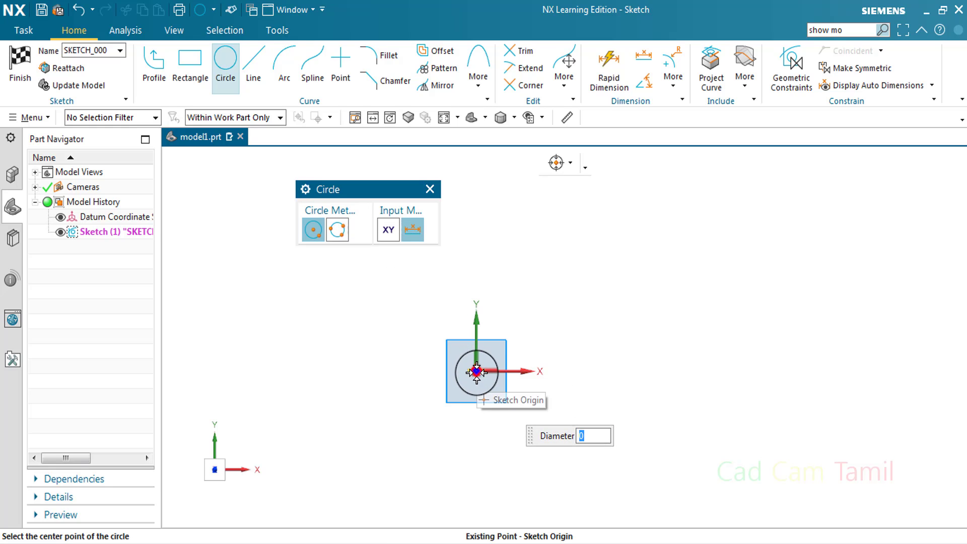
left_click(476, 372)
left_click(826, 236)
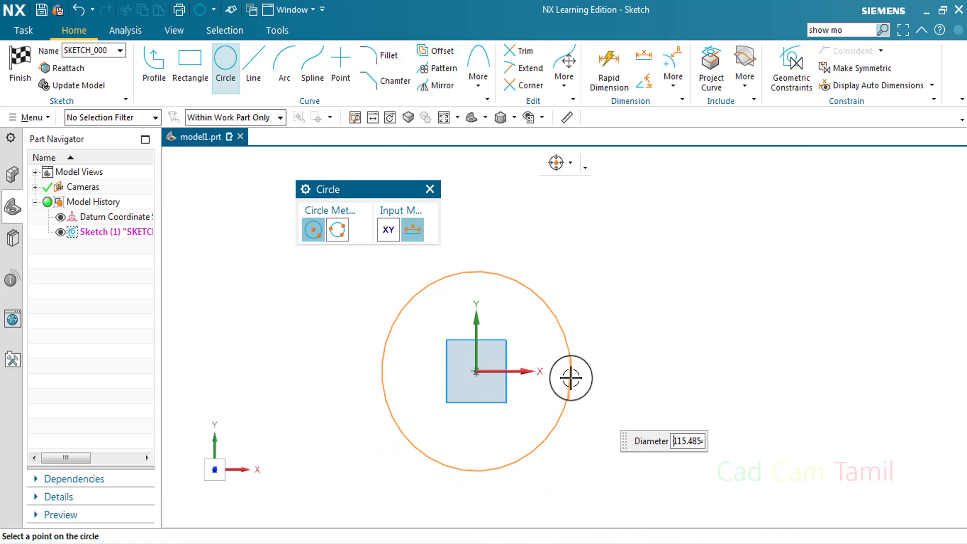
left_click(557, 365)
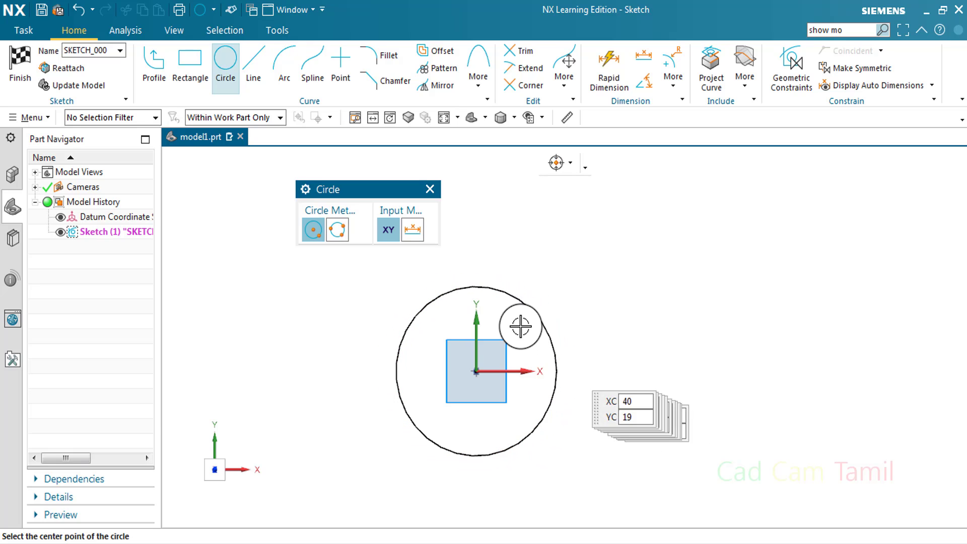
Step: Draw a circle by three points above and to the right of the circle at the origin
left_click(334, 232)
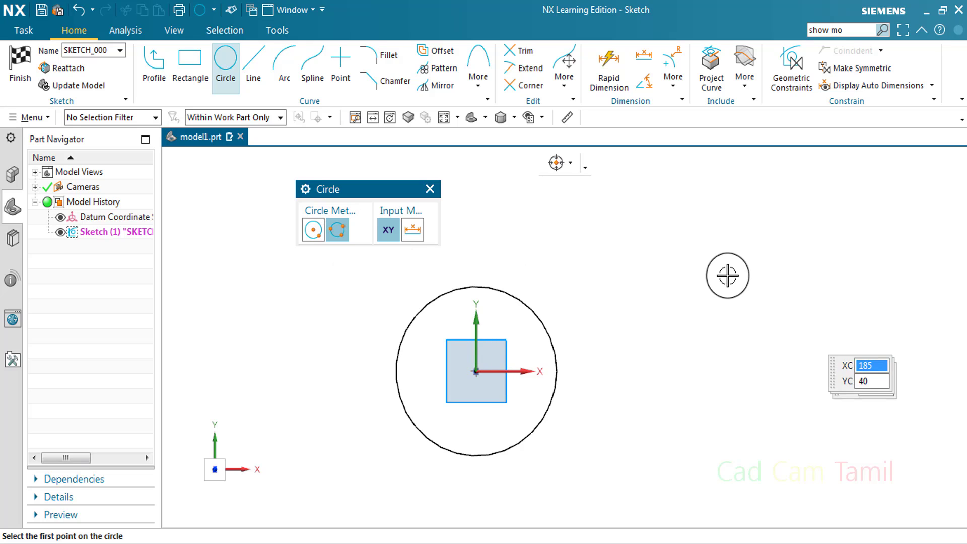
left_click(689, 274)
left_click(850, 273)
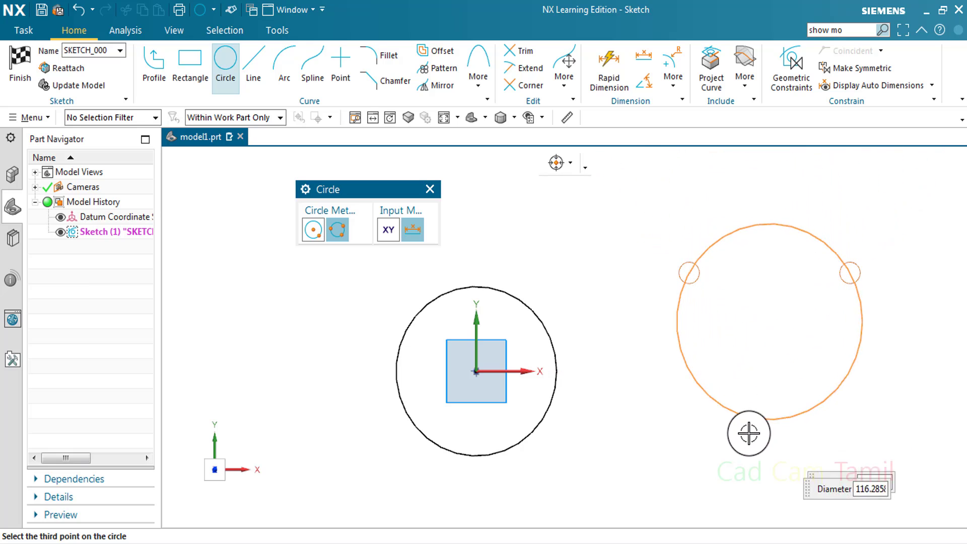
left_click(745, 372)
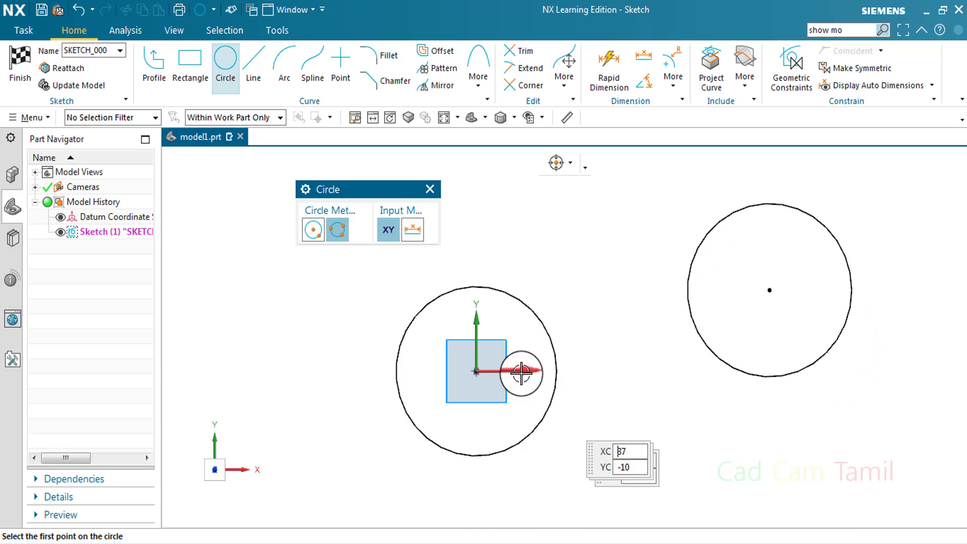
Step: Draw a circle by center and diameter, about 75 in diameter, to the left of the origin circle, and leave the Circle command
left_click(312, 230)
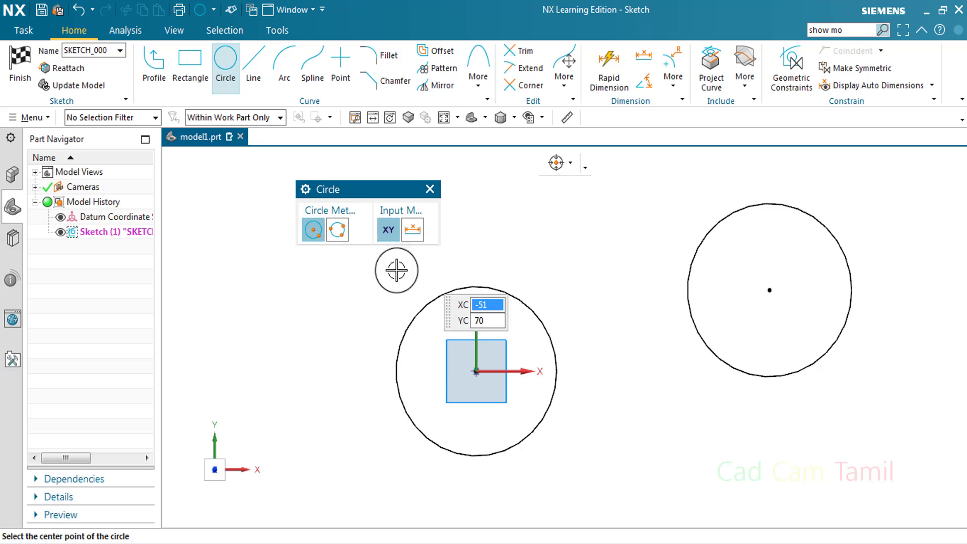
left_click(269, 309)
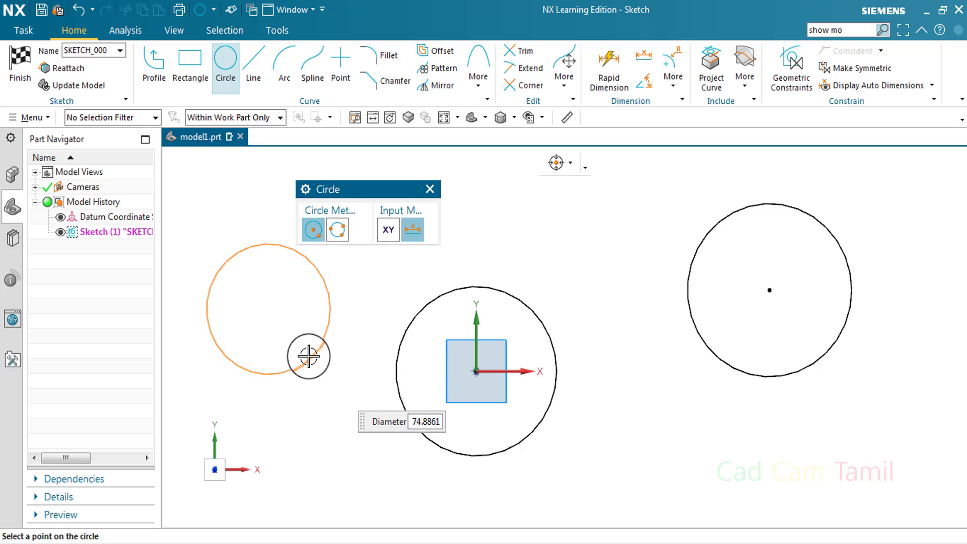
left_click(390, 232)
left_click(331, 306)
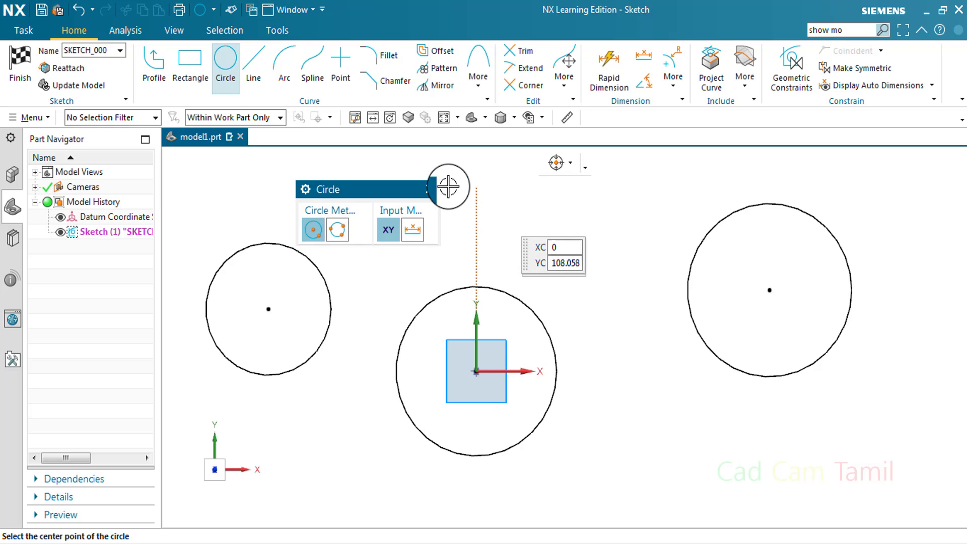
left_click(431, 190)
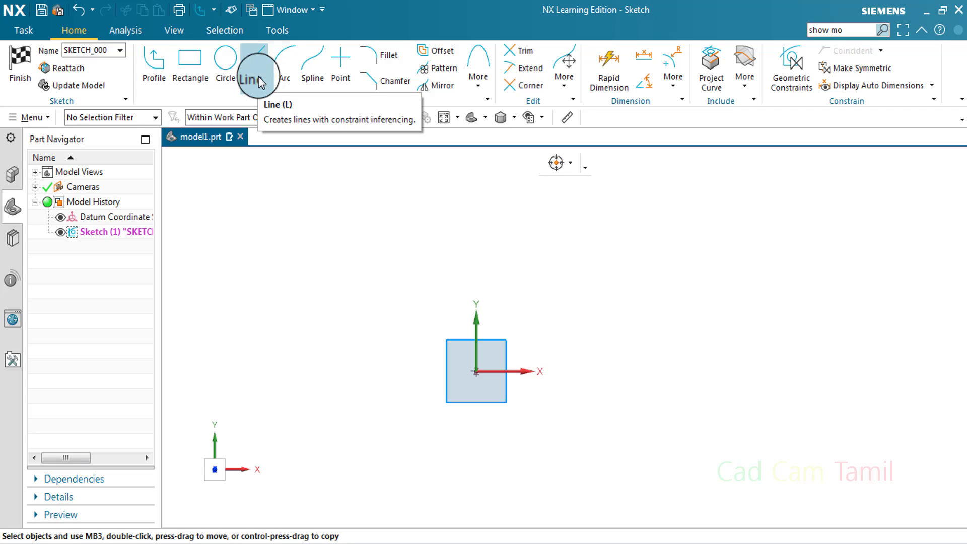
Step: Draw a horizontal line from the sketch origin along the positive X axis, finishing it in coordinate input mode
key("l")
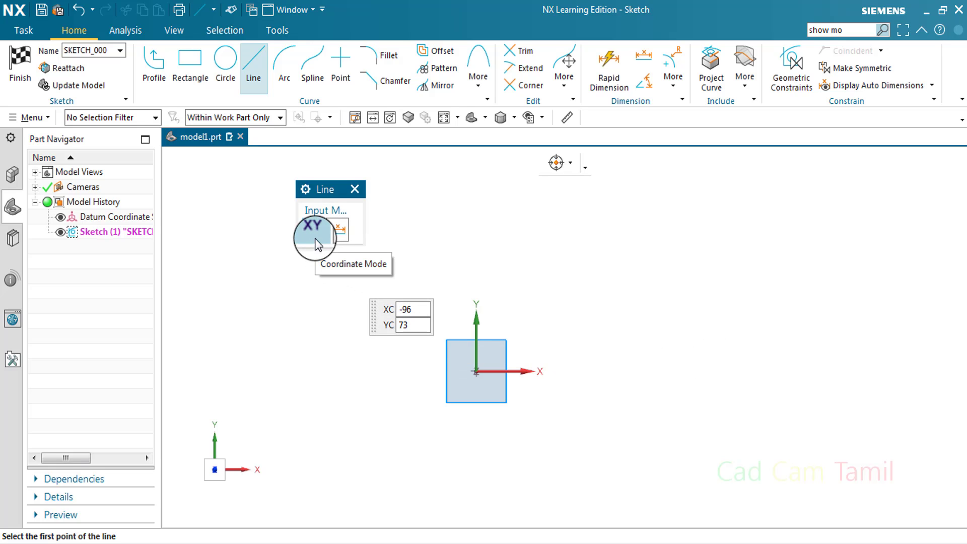
left_click(476, 371)
left_click(794, 172)
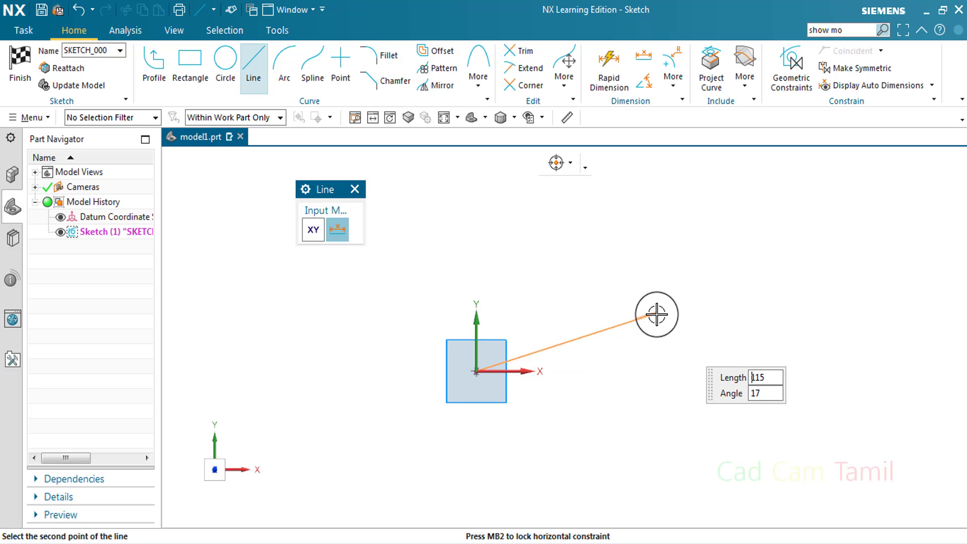
left_click(312, 232)
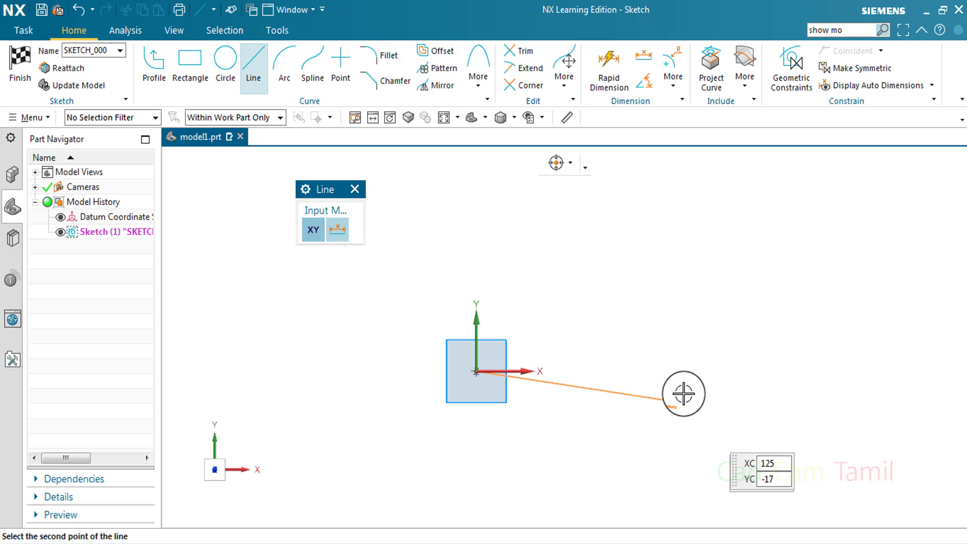
left_click(657, 371)
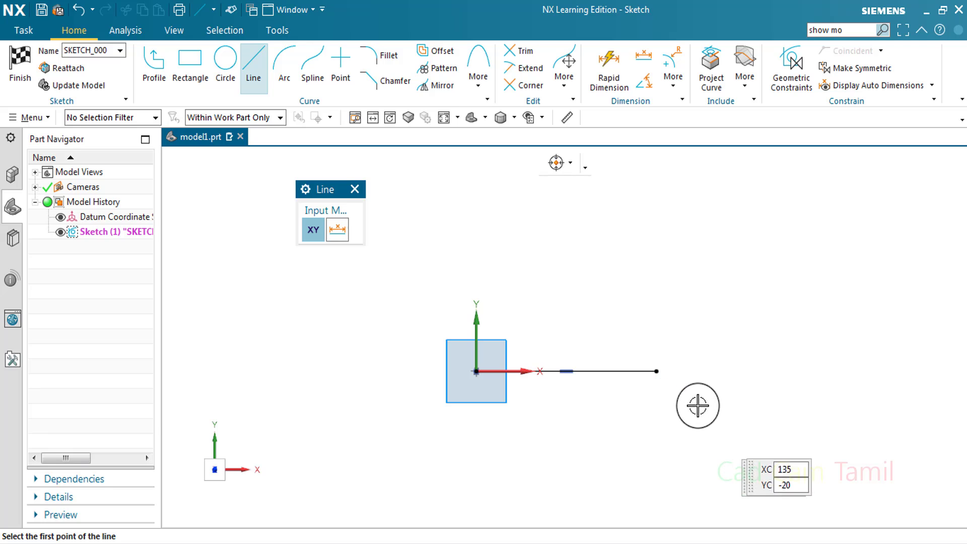
Step: Start a second line from the horizontal line's free end, cancel it, and delete the horizontal line
left_click(657, 371)
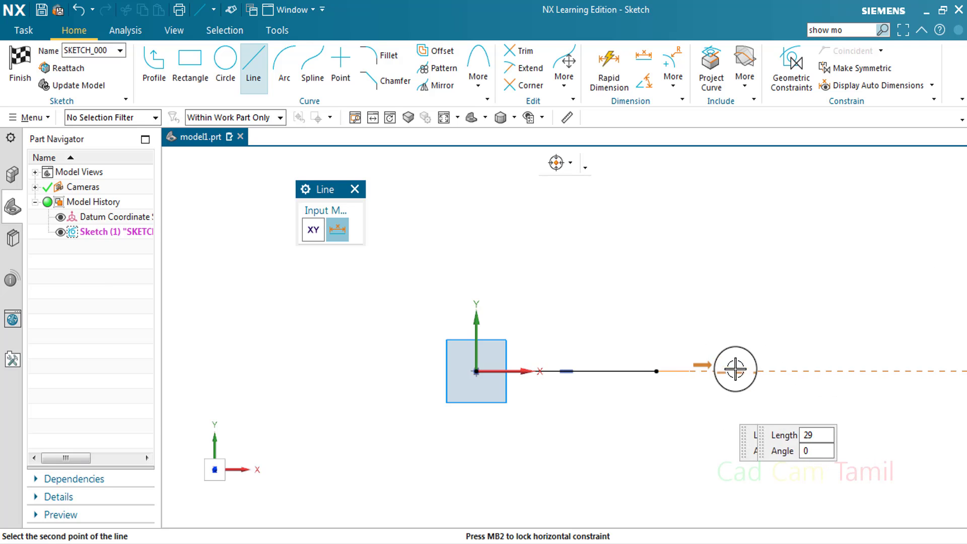
left_click(355, 189)
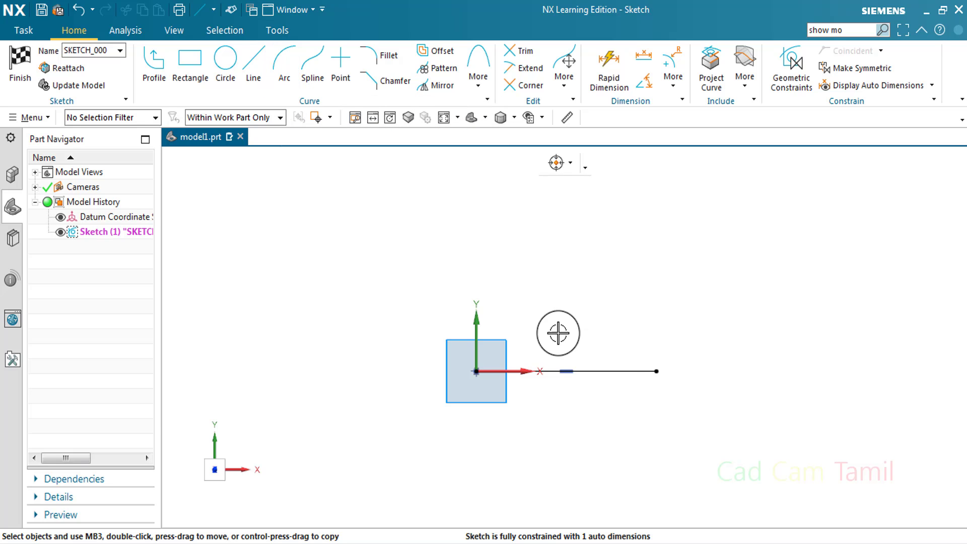
key("Delete")
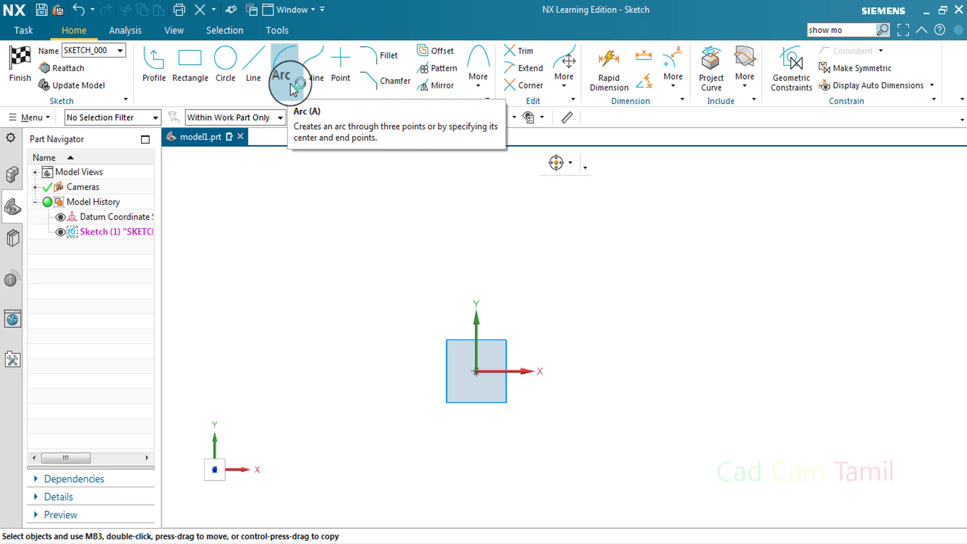
Step: Draw two upward-bulging arcs by three points, one to the right of the sketch origin and one above it to the right
left_click(290, 83)
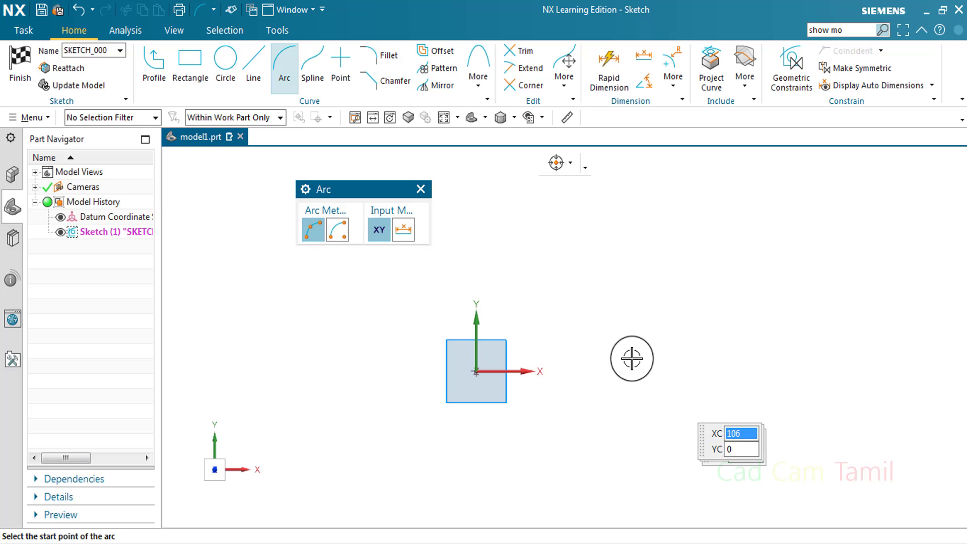
left_click(605, 354)
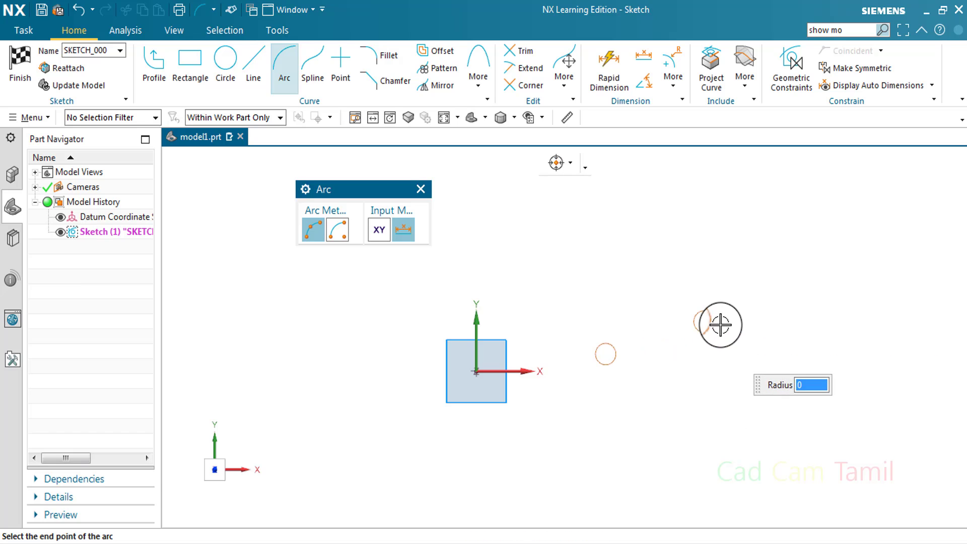
left_click(801, 382)
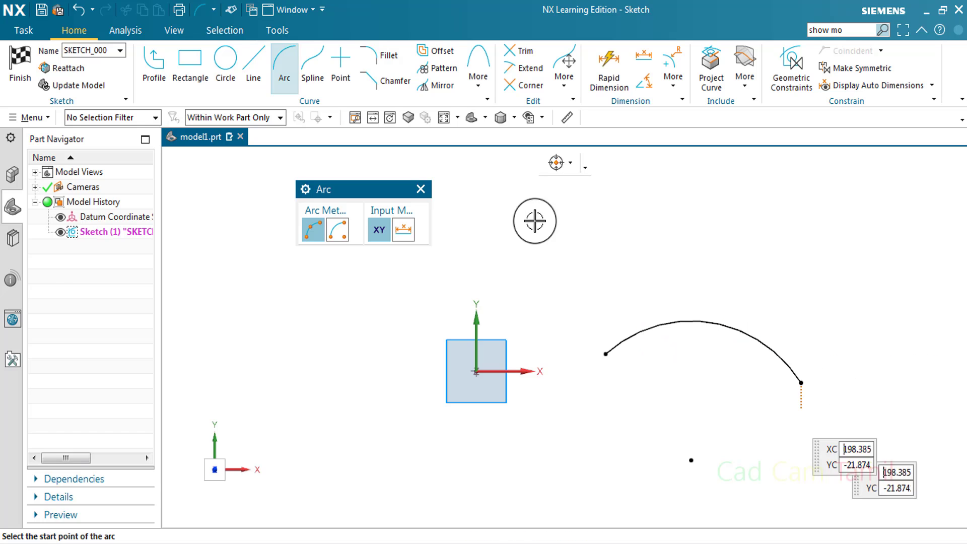
left_click(508, 253)
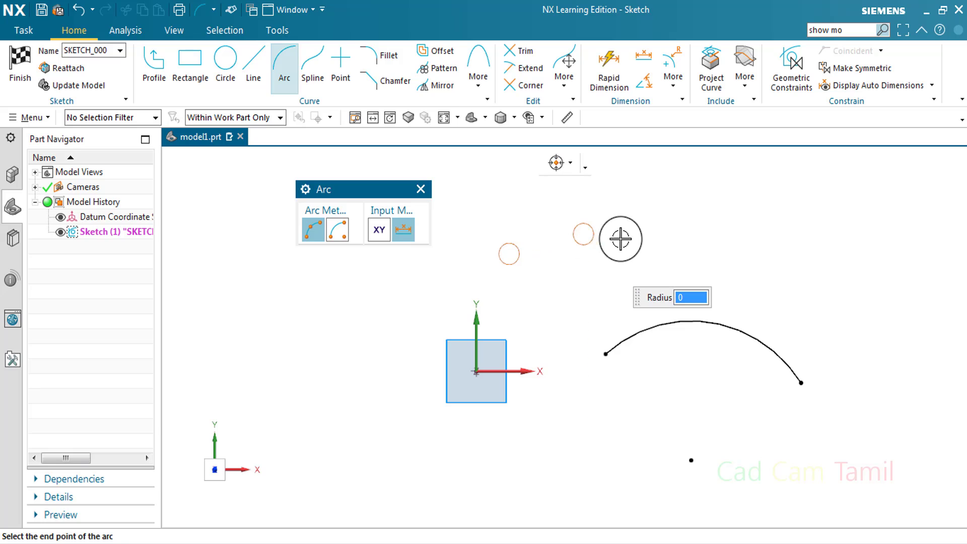
left_click(673, 255)
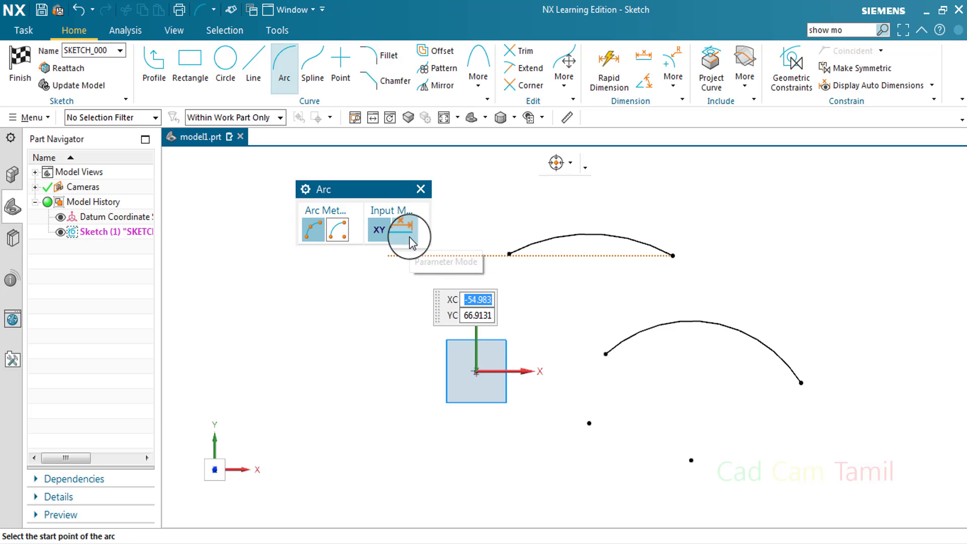
Step: Draw an upper semicircular arc by center and endpoints, about 53 in radius, to the left of the origin, and leave the Arc command
left_click(342, 235)
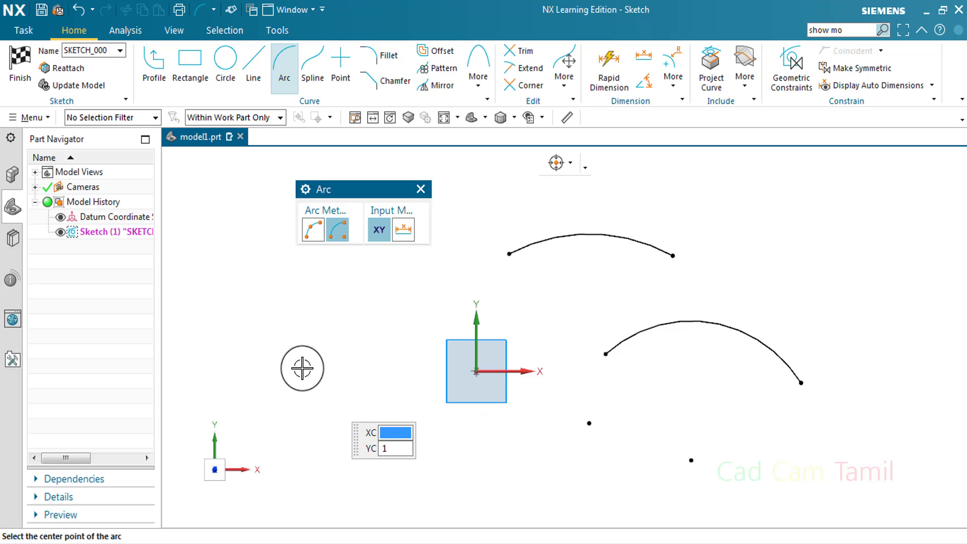
left_click(307, 347)
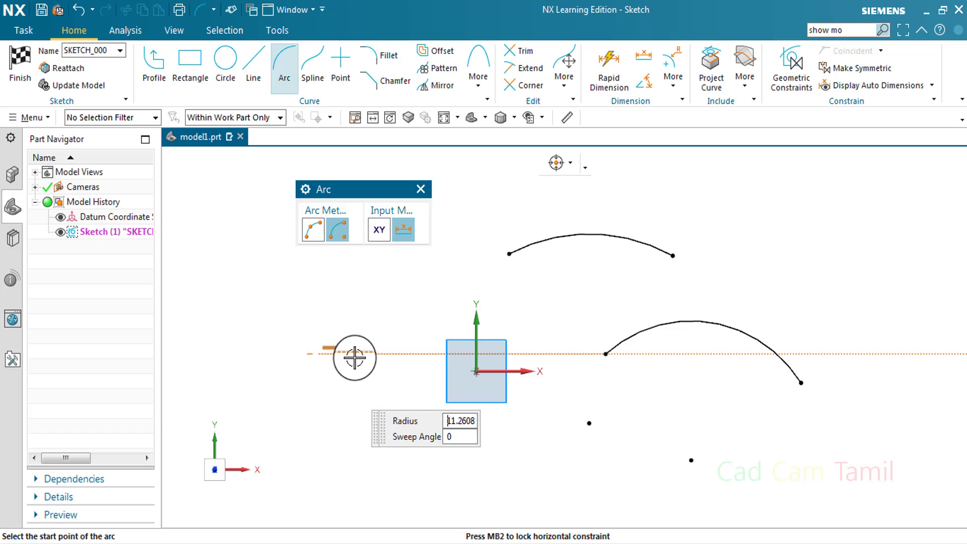
left_click(395, 353)
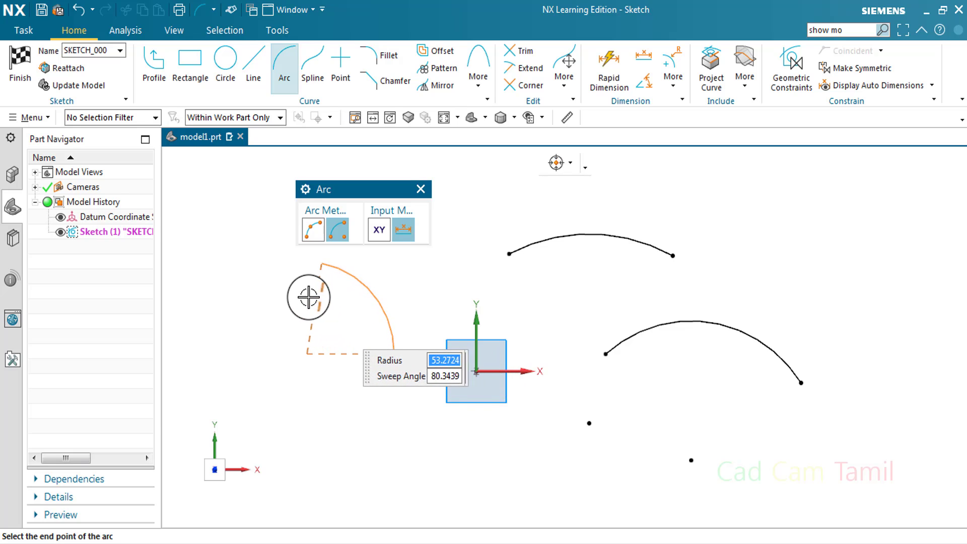
left_click(267, 352)
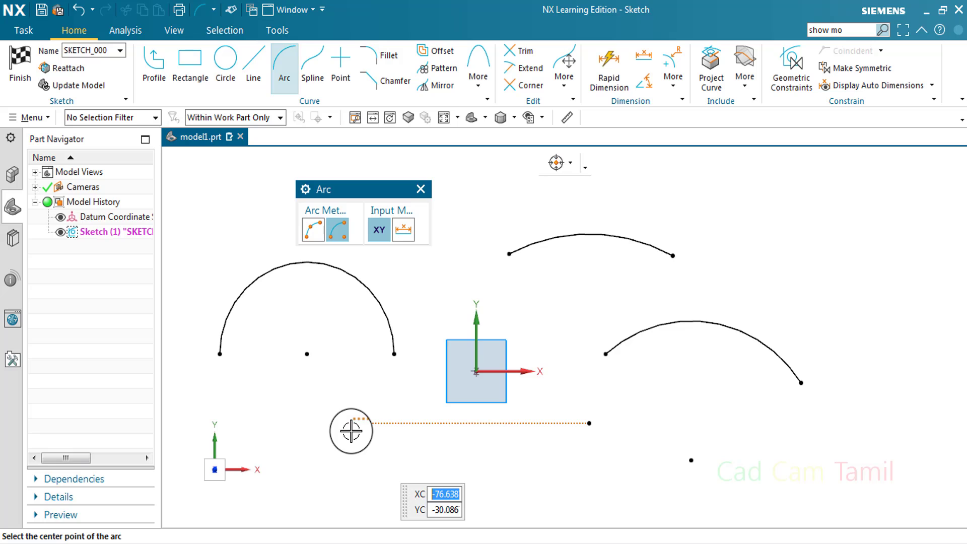
left_click(420, 189)
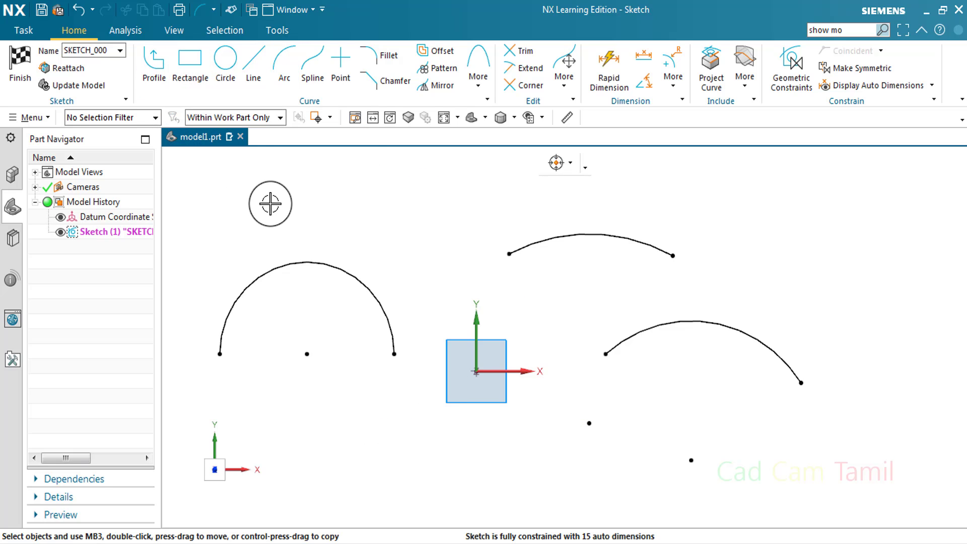
Step: Review the method and input mode options of the Rectangle, Circle, Line and Arc commands without drawing anything
left_click(190, 71)
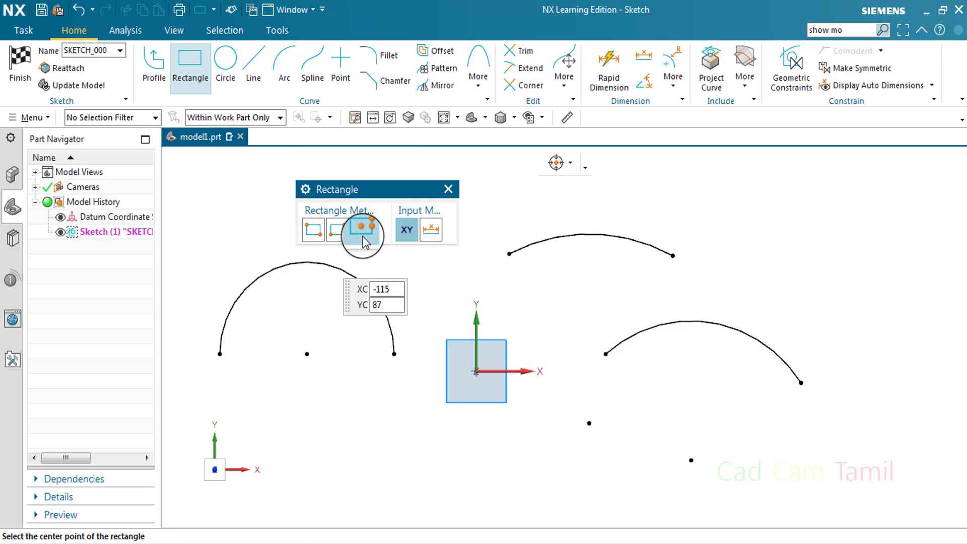
left_click(447, 189)
left_click(225, 65)
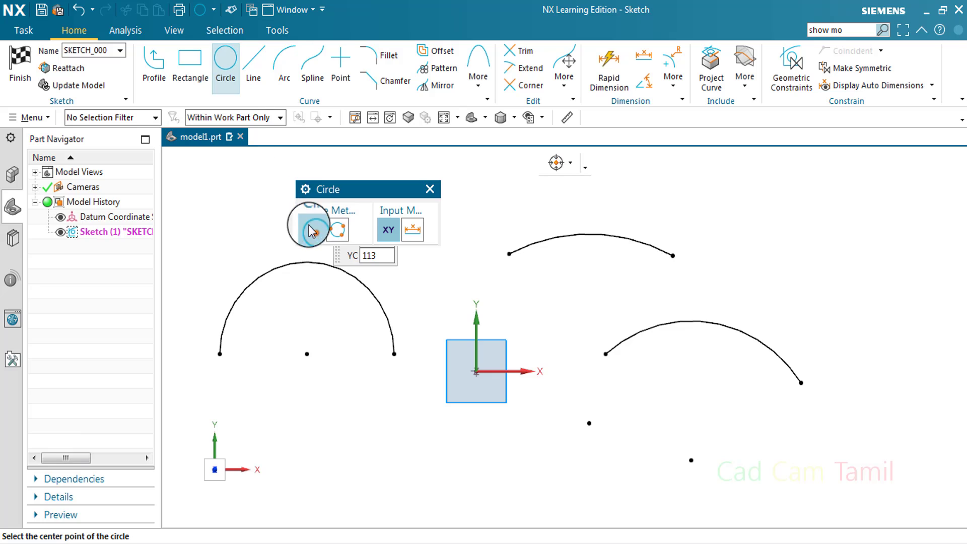
left_click(260, 93)
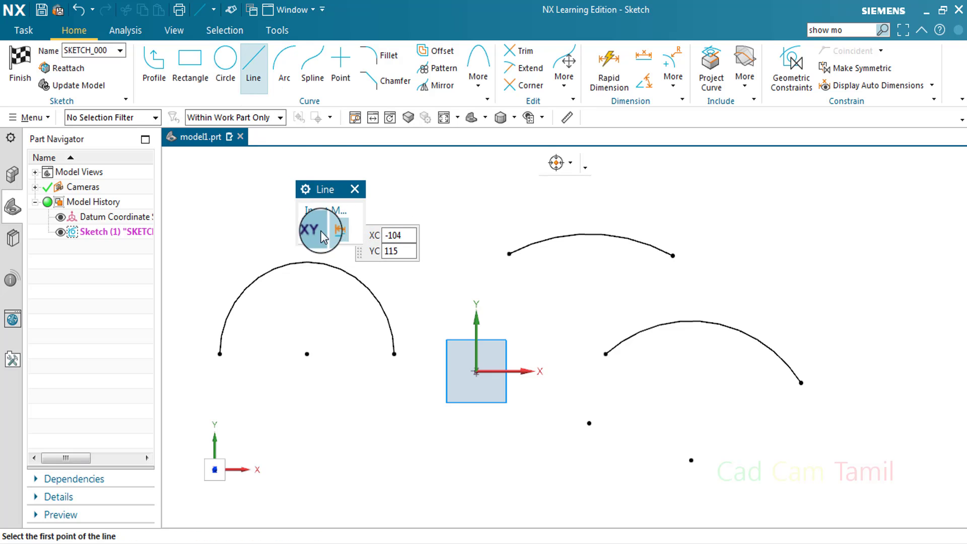
left_click(286, 91)
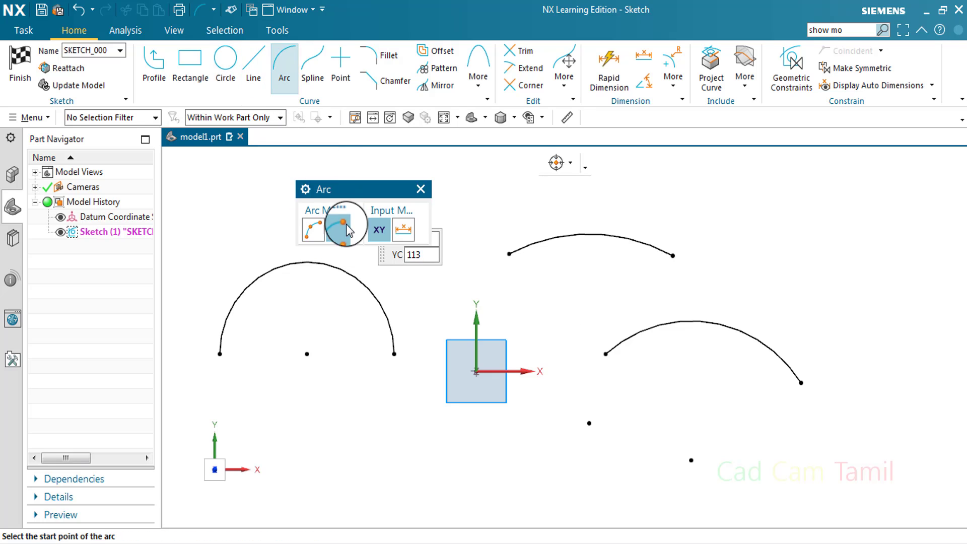
left_click(421, 188)
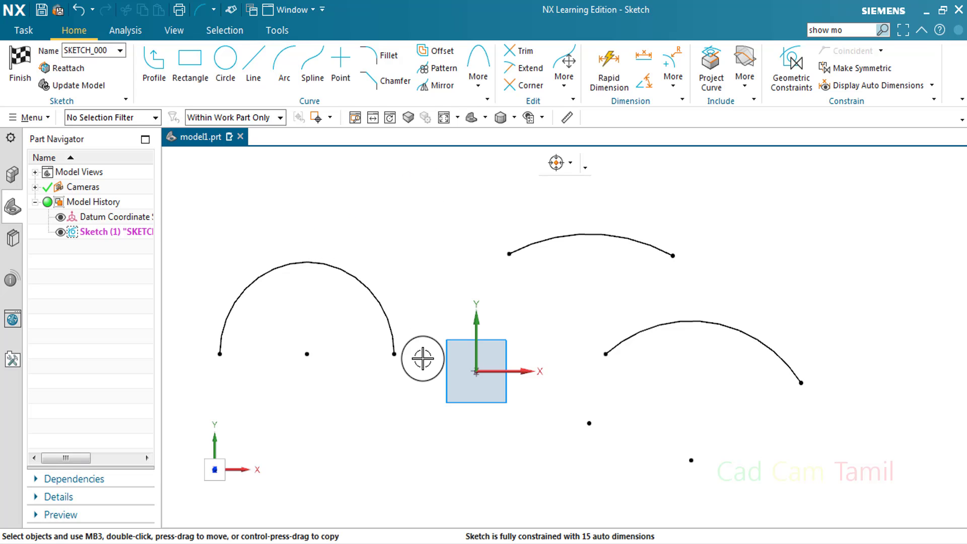